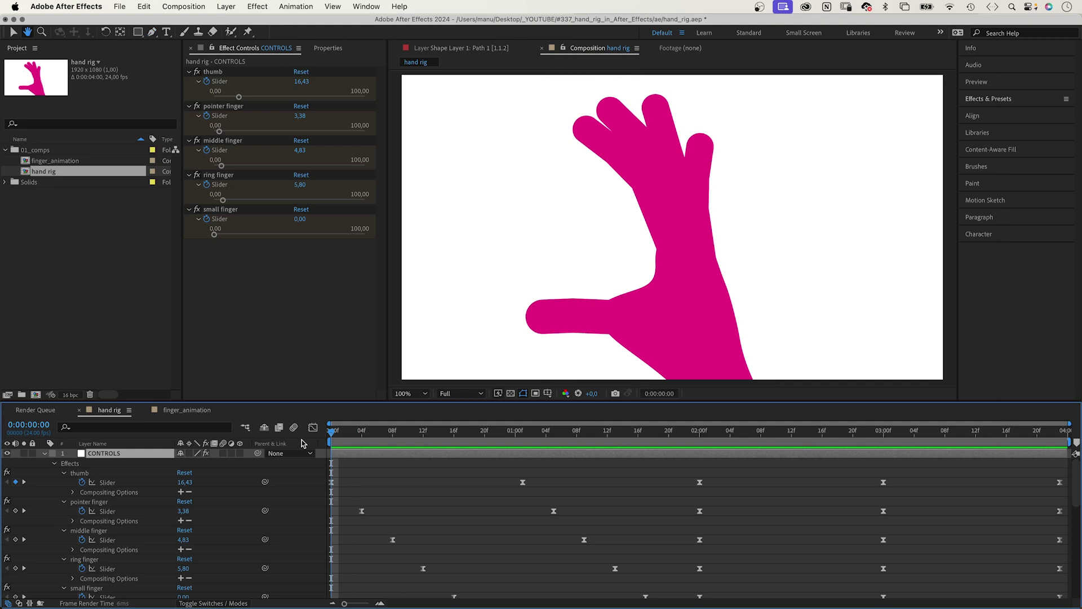
# Play back the hand rig animation, then open the empty finger_animation composition
pyautogui.press('g')
pyautogui.press('space')
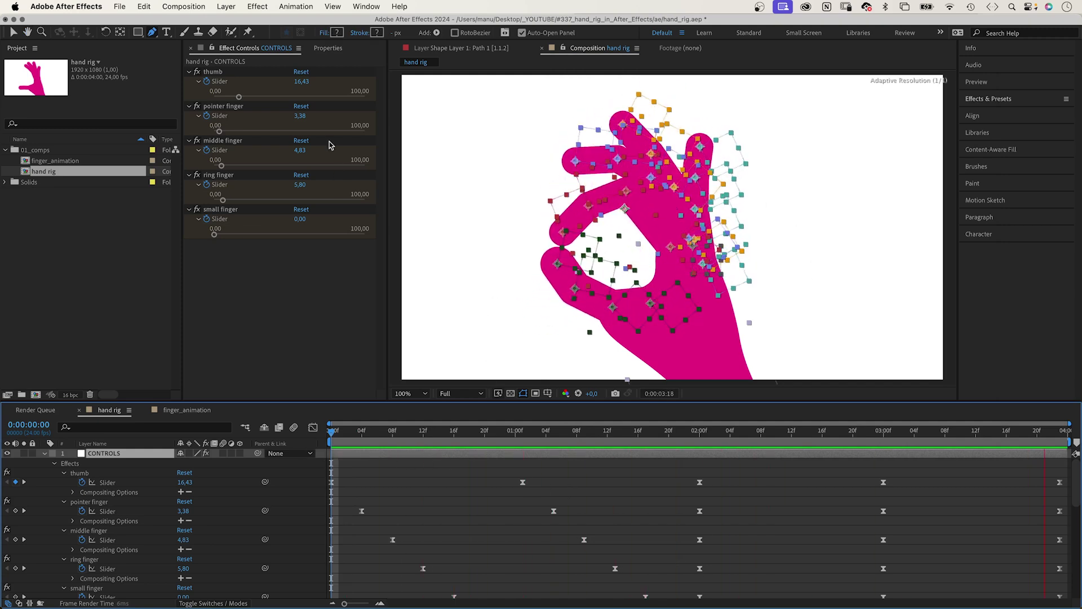
pyautogui.doubleClick(52, 162)
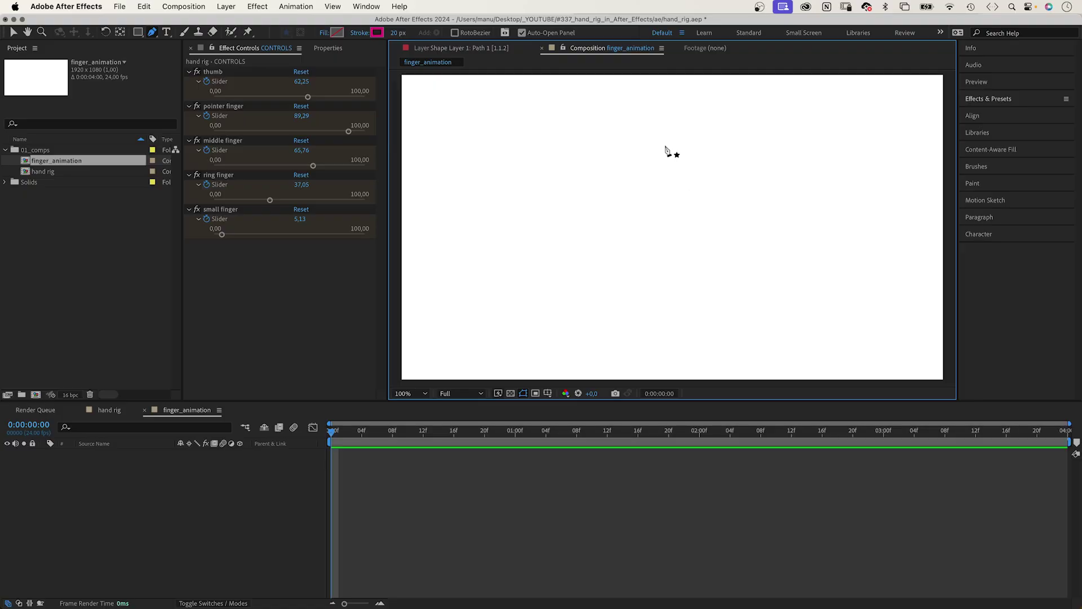
# Draw a three-point vertical Pen path down the canvas and select its middle vertex
pyautogui.click(666, 146)
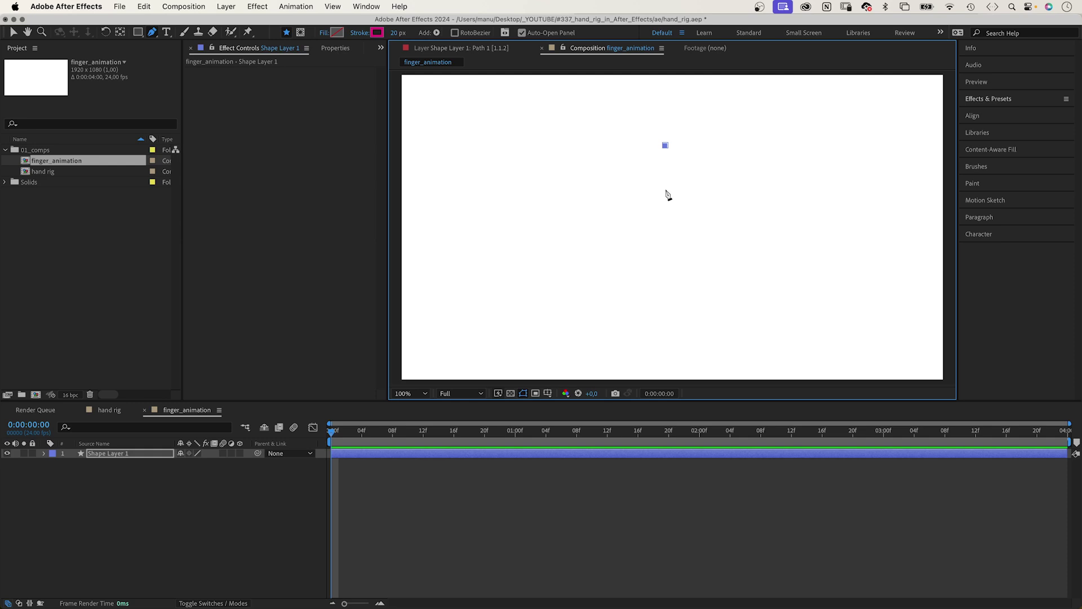
pyautogui.click(667, 189)
pyautogui.click(667, 300)
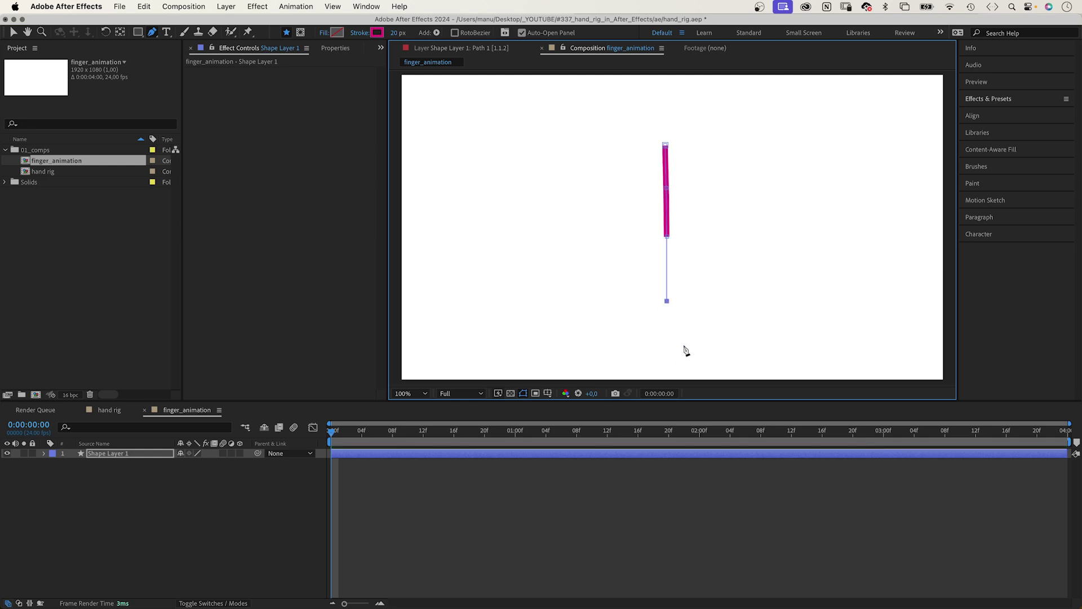
pyautogui.press('v')
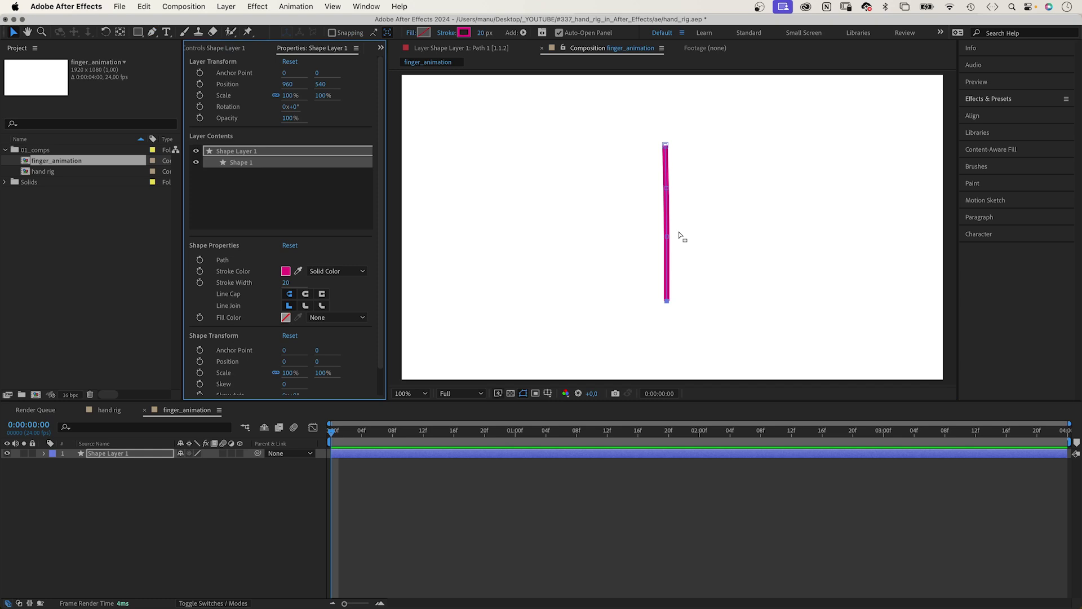
pyautogui.click(667, 230)
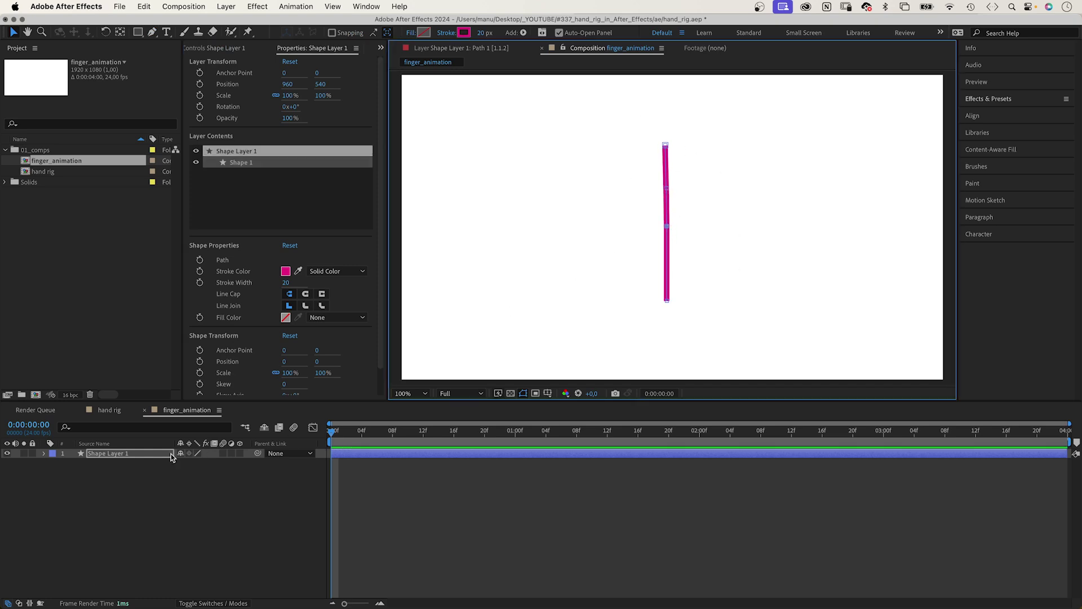
# Rename the shape layer 'pointer finger' and set its stroke width to 80 px
pyautogui.click(124, 452)
pyautogui.press('Return')
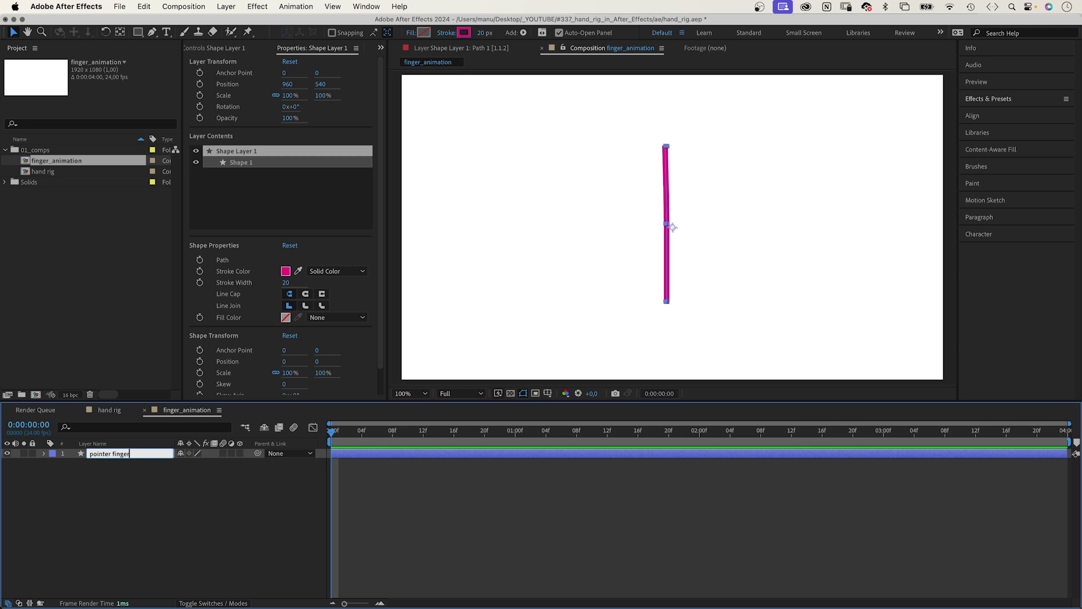
pyautogui.press('Return')
pyautogui.click(480, 33)
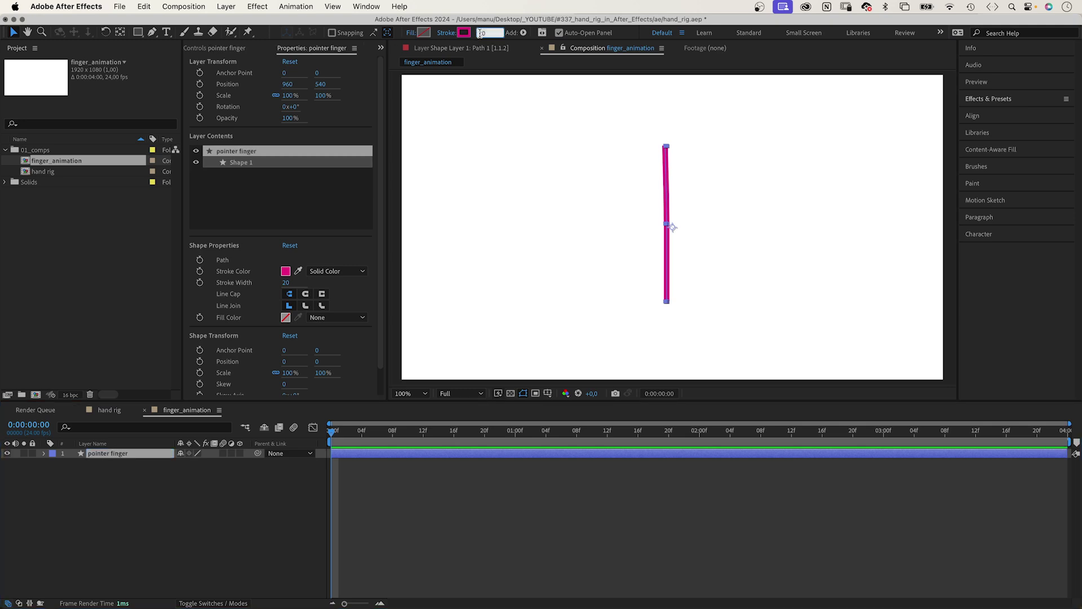
pyautogui.write('80')
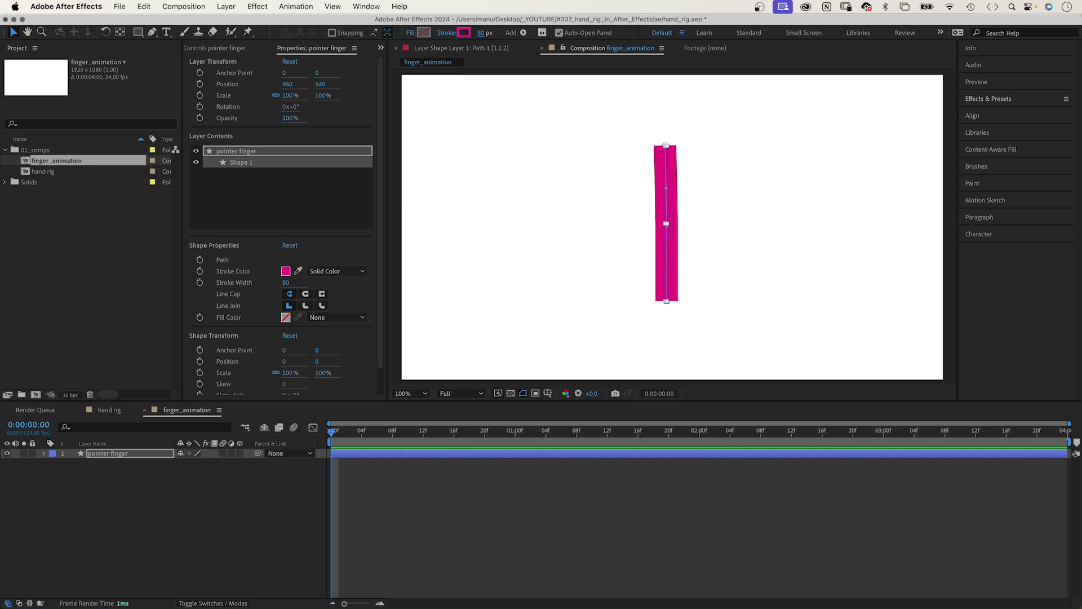
# Set Stroke 1's Line Cap and Line Join both to Round
pyautogui.click(43, 453)
pyautogui.click(53, 464)
pyautogui.click(64, 474)
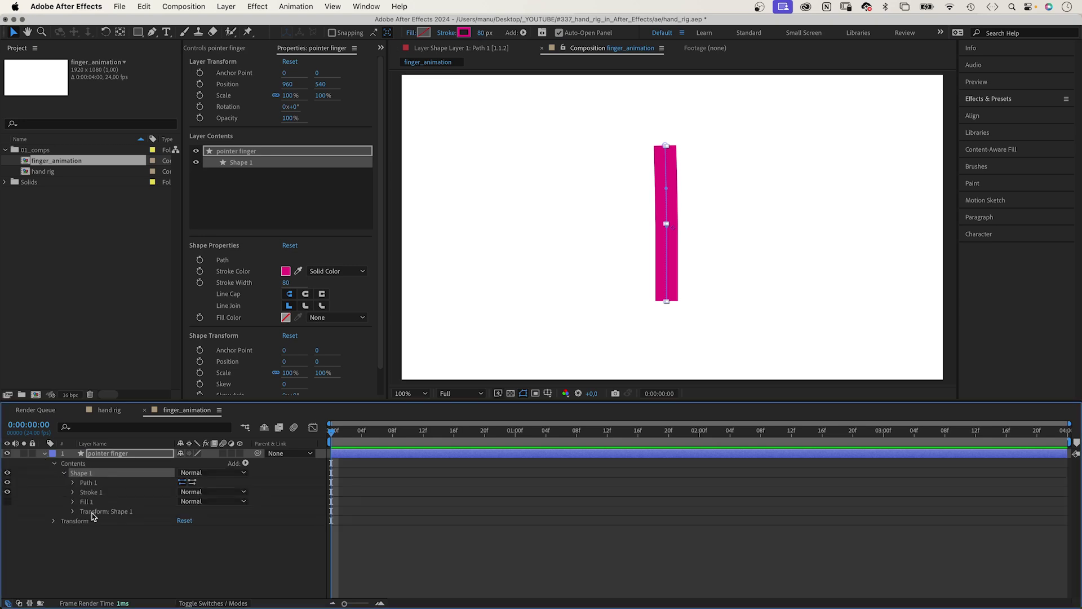
pyautogui.click(72, 492)
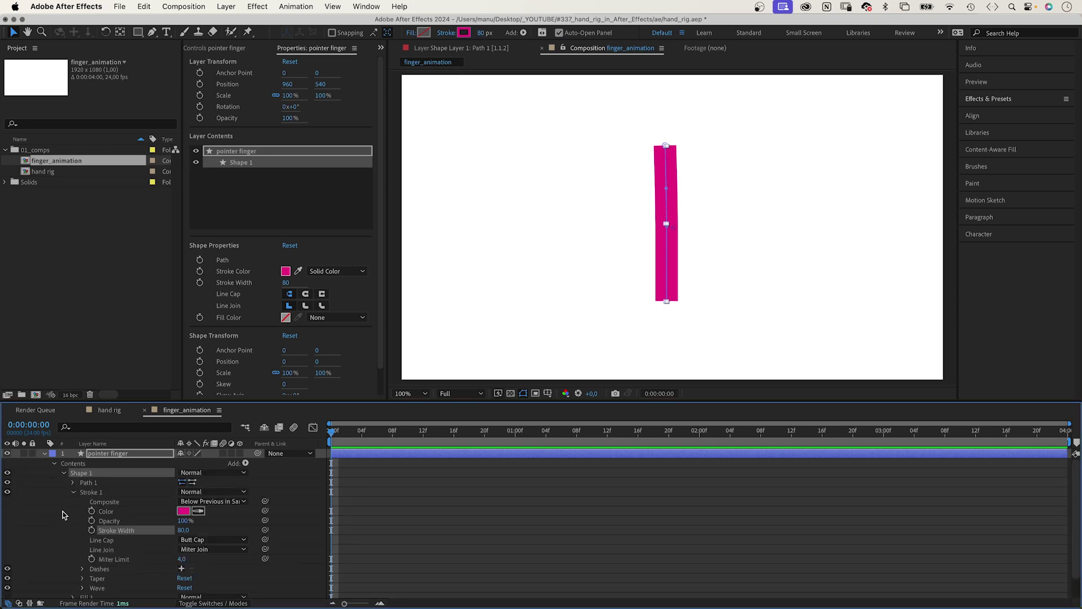
pyautogui.click(195, 542)
pyautogui.click(197, 561)
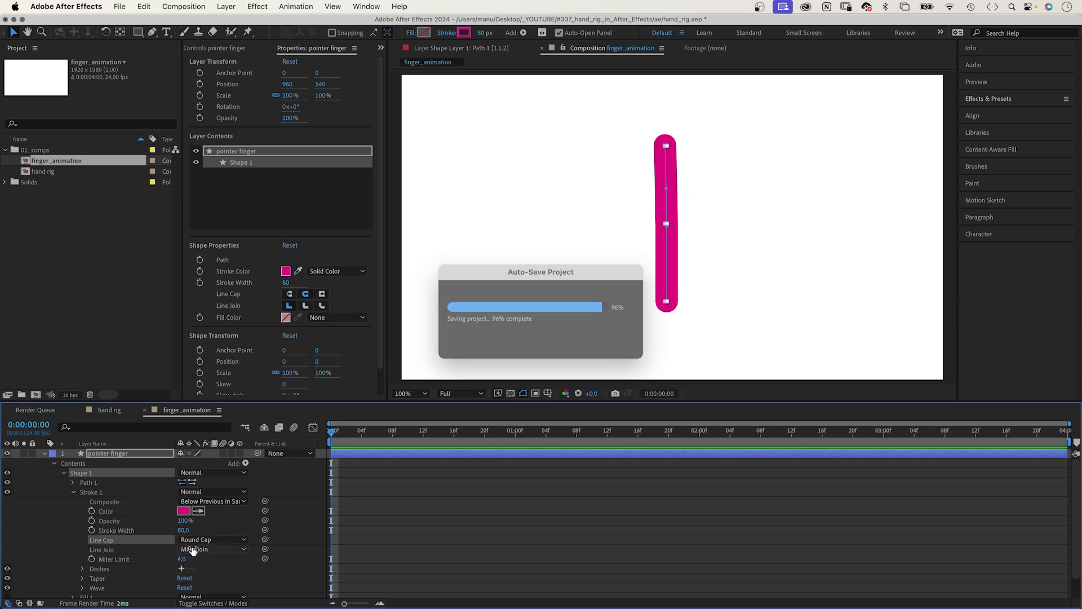
pyautogui.click(192, 551)
pyautogui.click(193, 571)
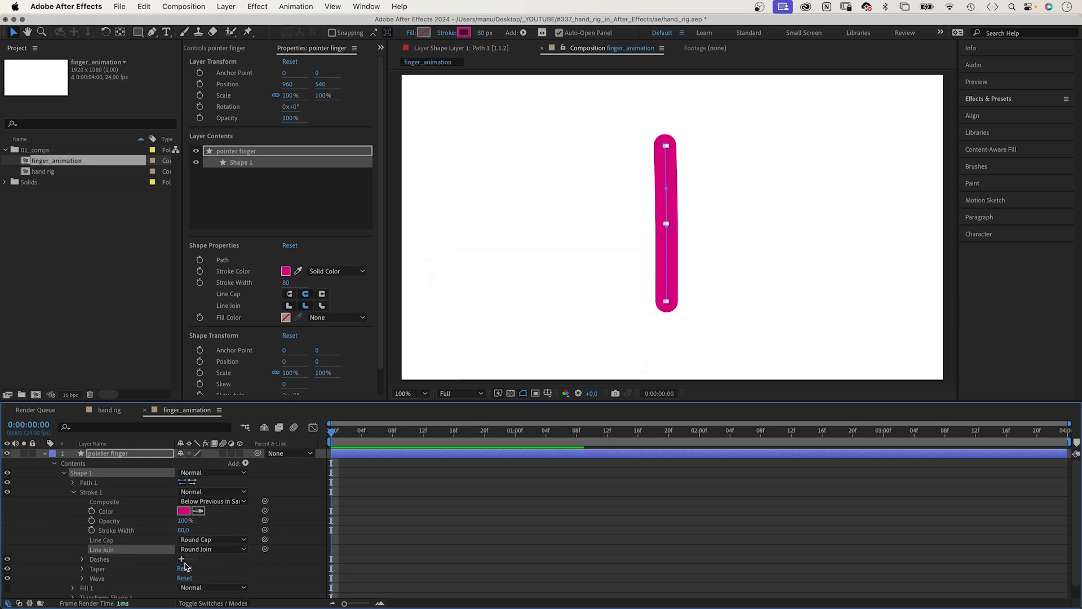
# Test-bend the finger path by dragging its vertices, then undo the bends
pyautogui.click(74, 483)
pyautogui.click(104, 493)
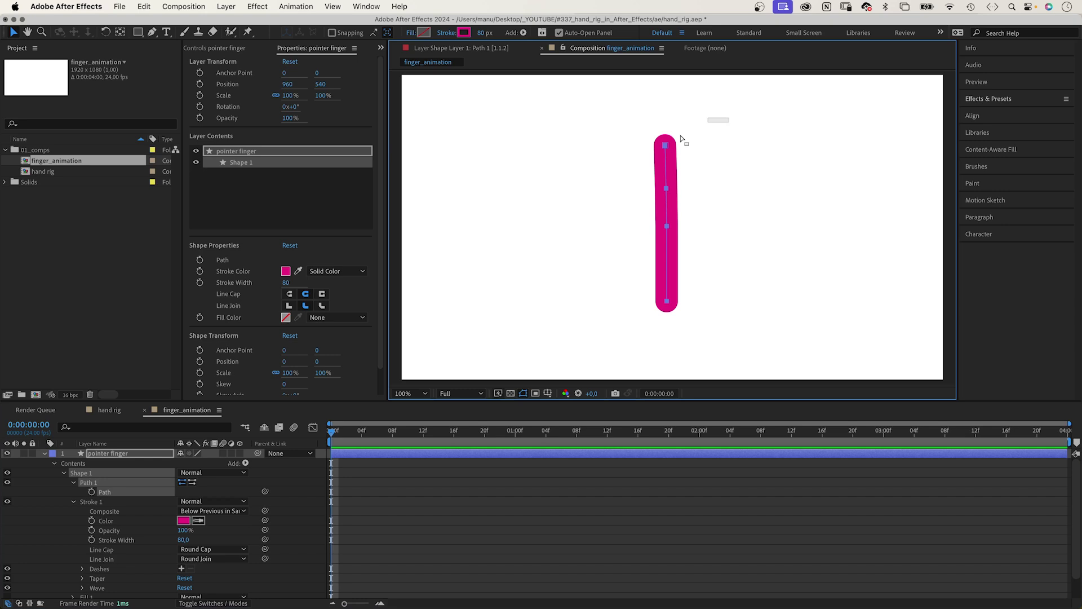
pyautogui.moveTo(729, 118)
pyautogui.mouseDown()
pyautogui.moveTo(636, 168)
pyautogui.moveTo(648, 150)
pyautogui.moveTo(637, 153)
pyautogui.mouseUp()
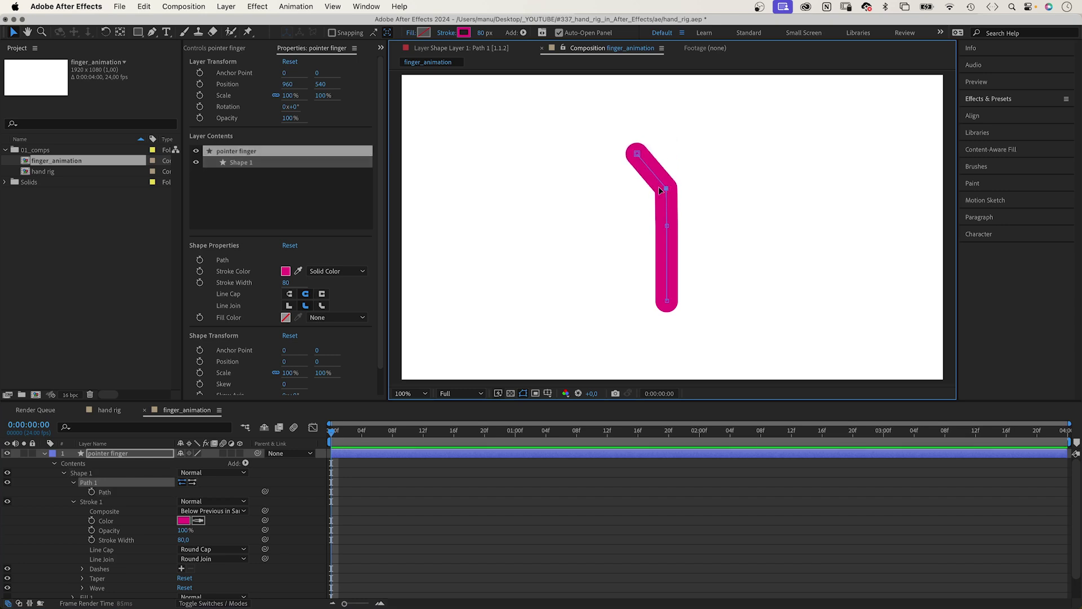
pyautogui.moveTo(663, 189); pyautogui.dragTo(641, 187)
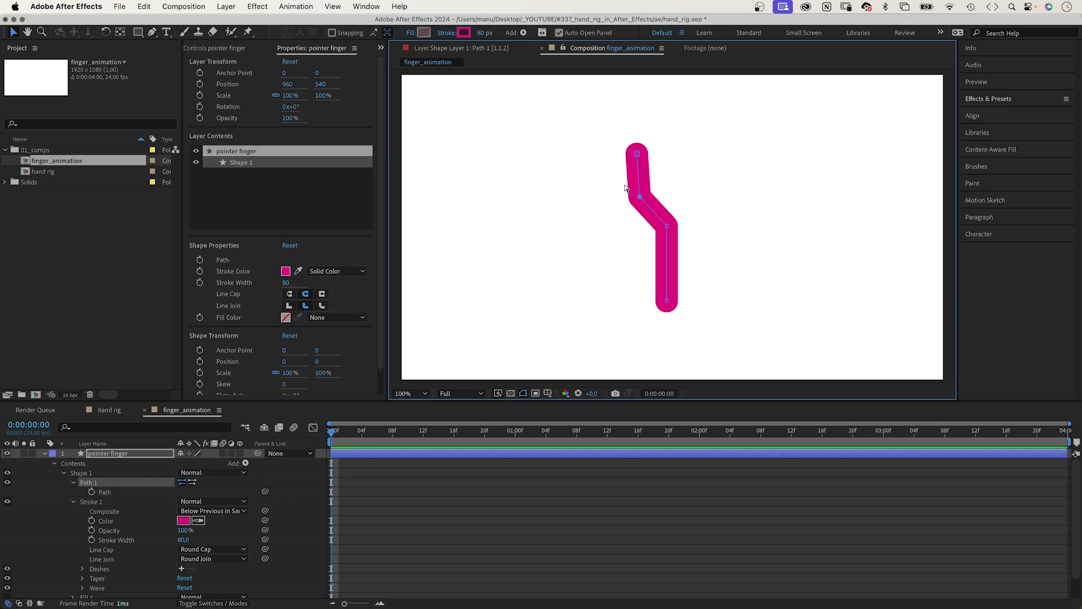
pyautogui.press('super+z')
pyautogui.press('super+z')
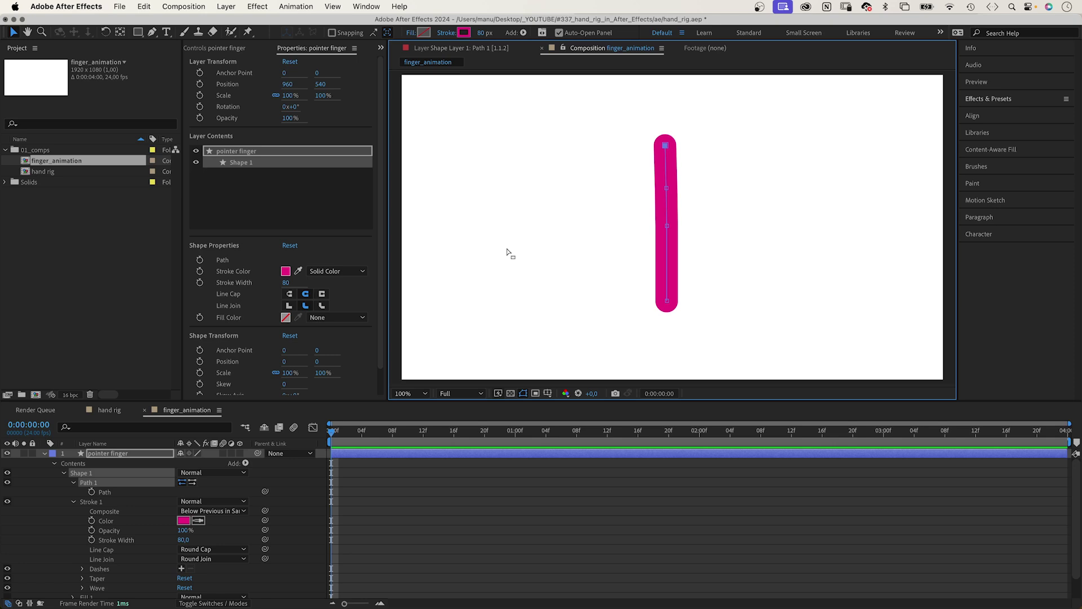
# Run Create Nulls From Paths.jsx with Points Follow Nulls on the finger's Path
pyautogui.click(106, 495)
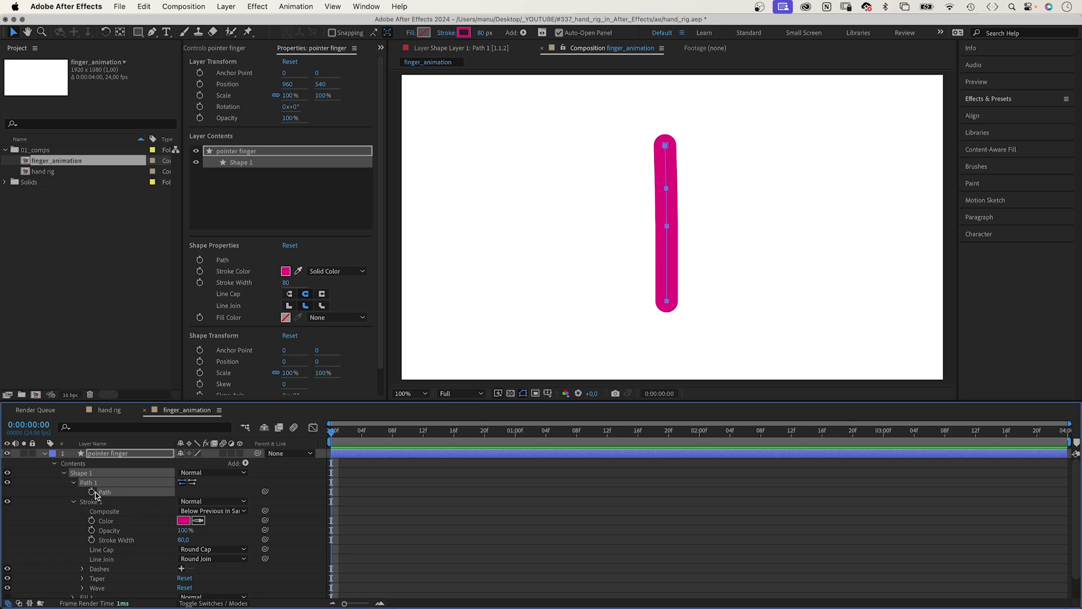
pyautogui.click(365, 6)
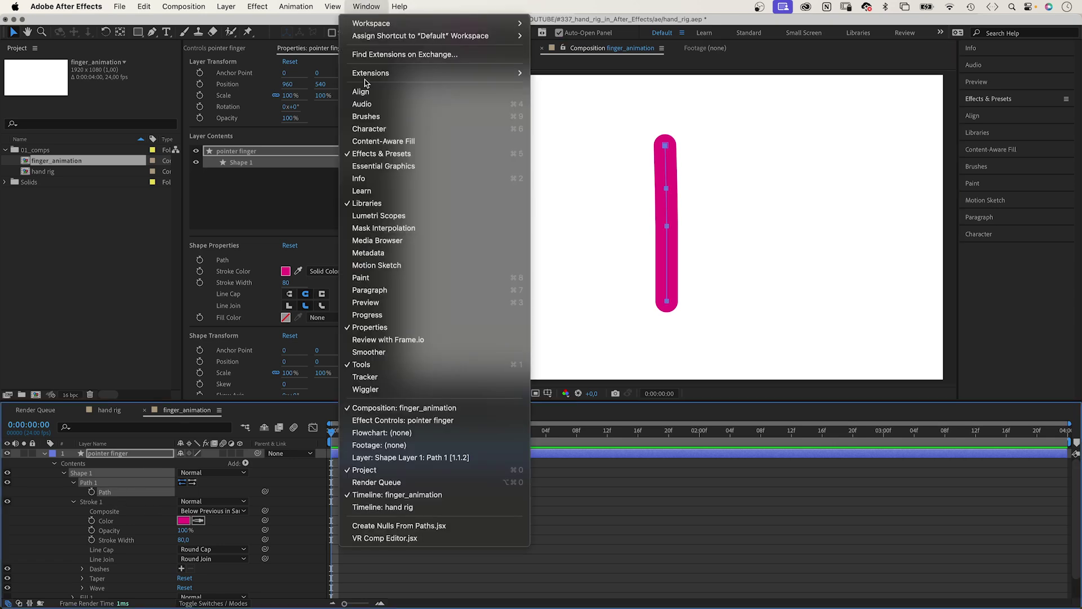
pyautogui.click(427, 527)
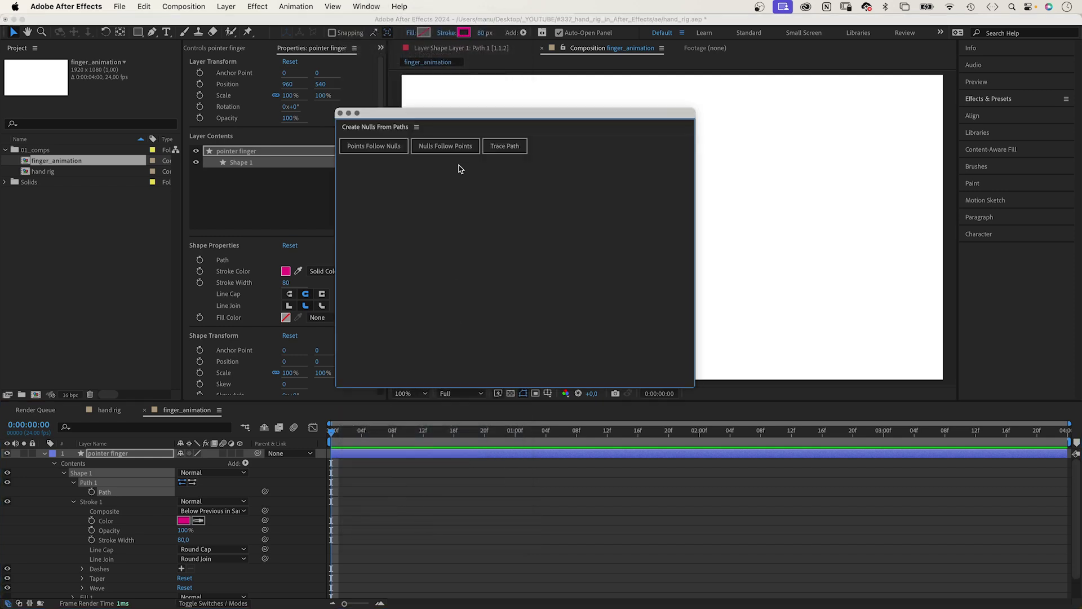
pyautogui.click(372, 148)
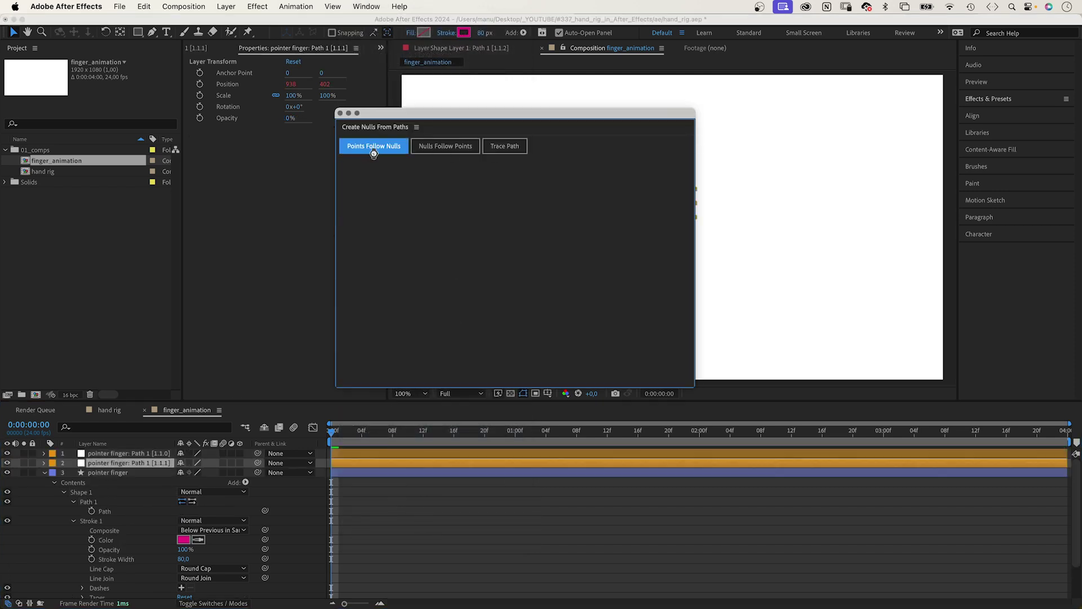
pyautogui.click(340, 113)
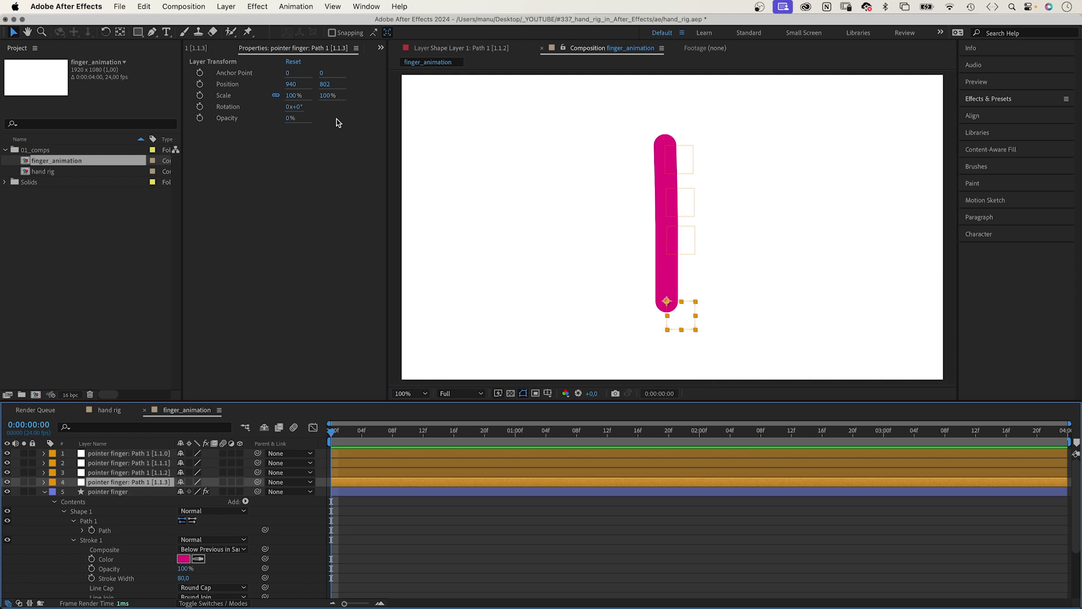
# Select each generated null from the finger's middle up to the fingertip to check them
pyautogui.click(107, 473)
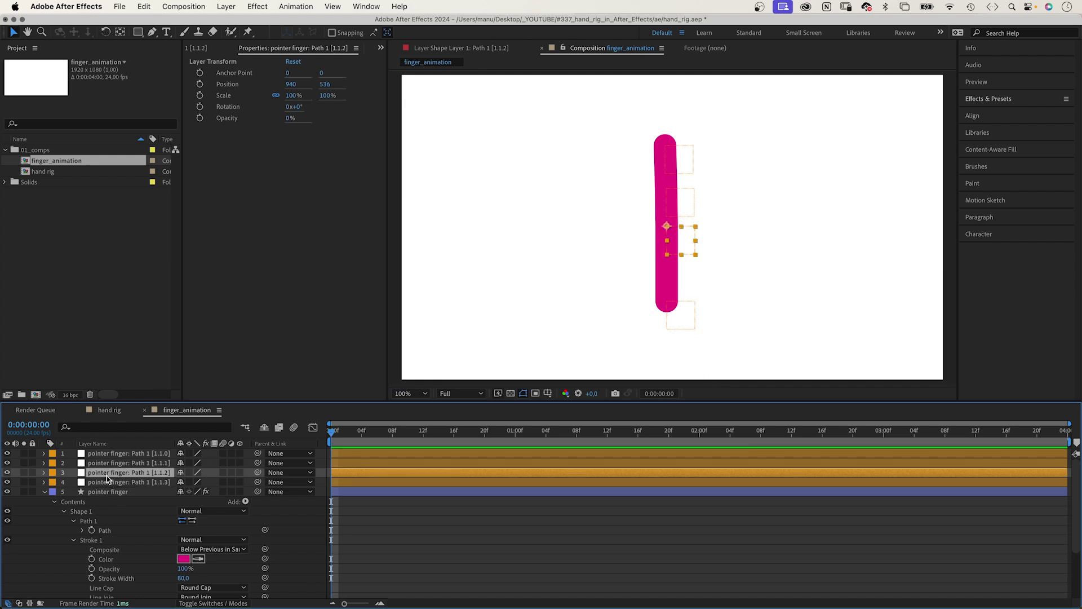
pyautogui.click(106, 464)
pyautogui.click(107, 455)
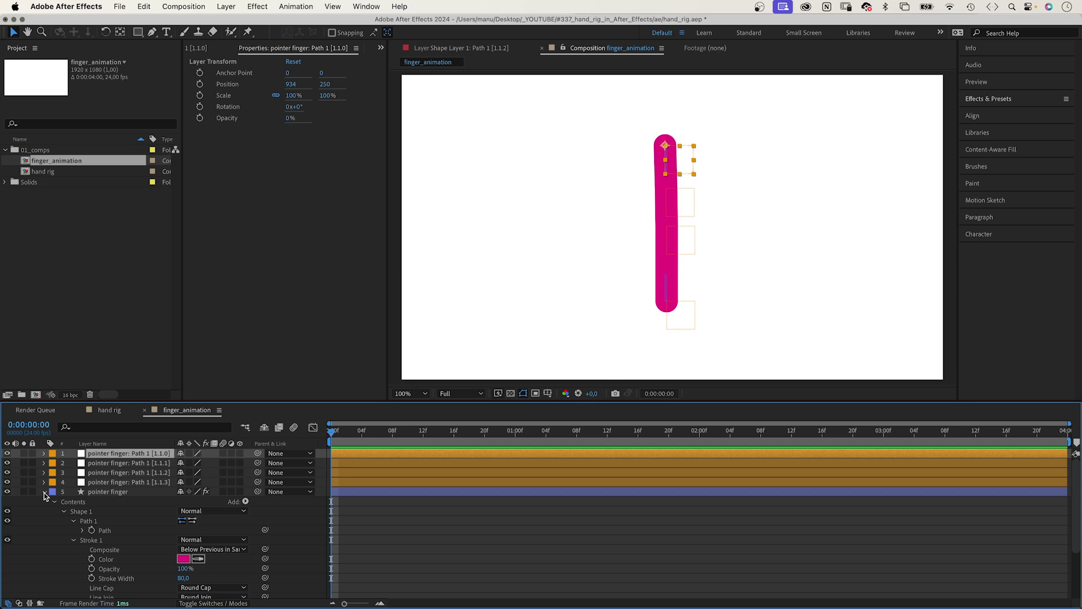
# Parent [1.1.3] to pointer finger, [1.1.2] to [1.1.3], and [1.1.1] to [1.1.2]
pyautogui.click(44, 492)
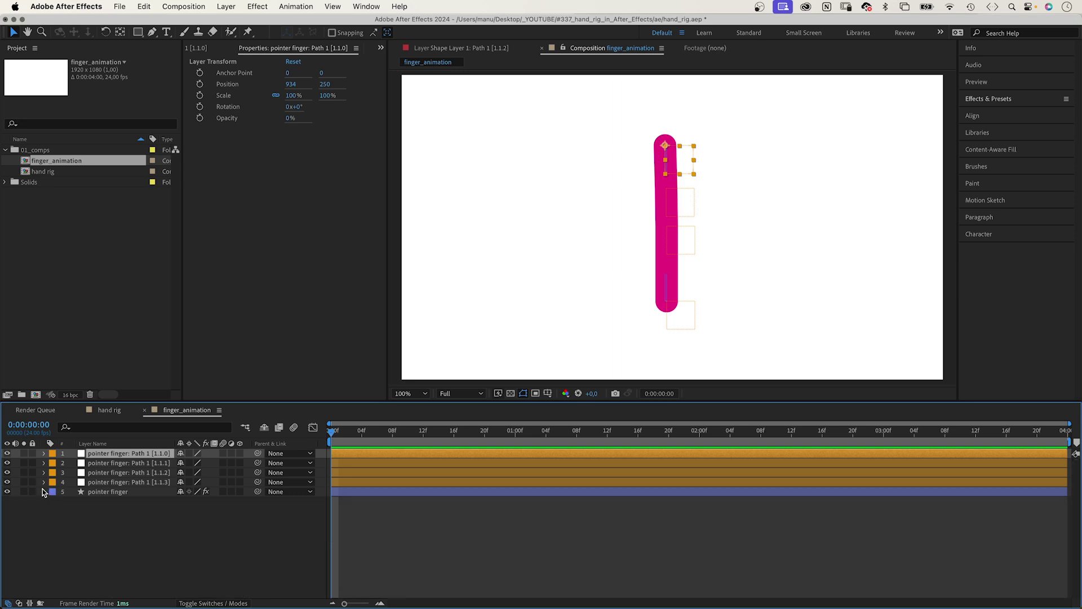
pyautogui.click(152, 480)
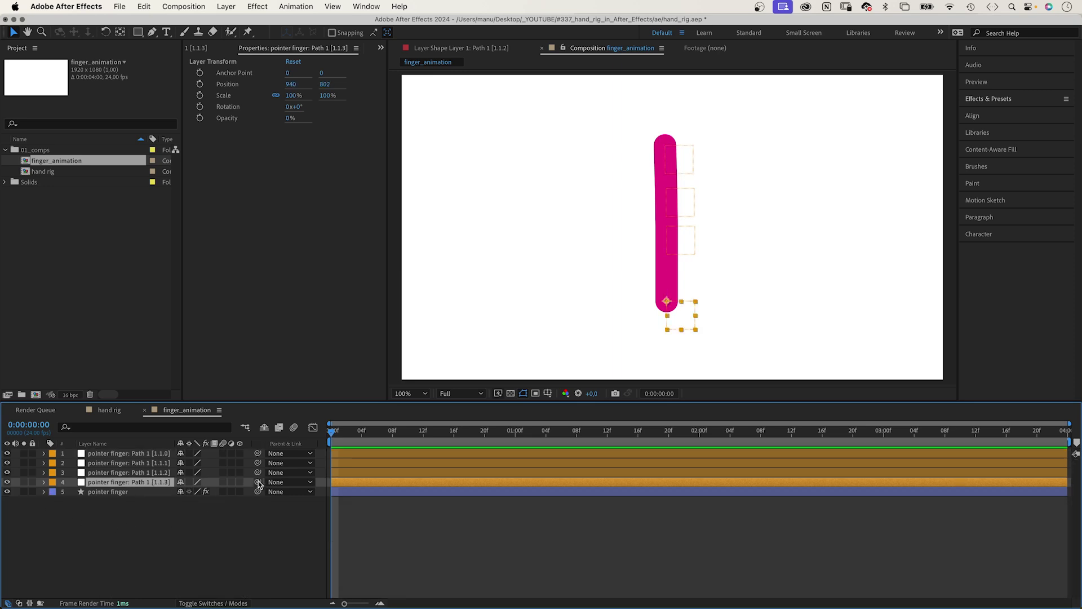
pyautogui.moveTo(258, 482); pyautogui.dragTo(135, 496)
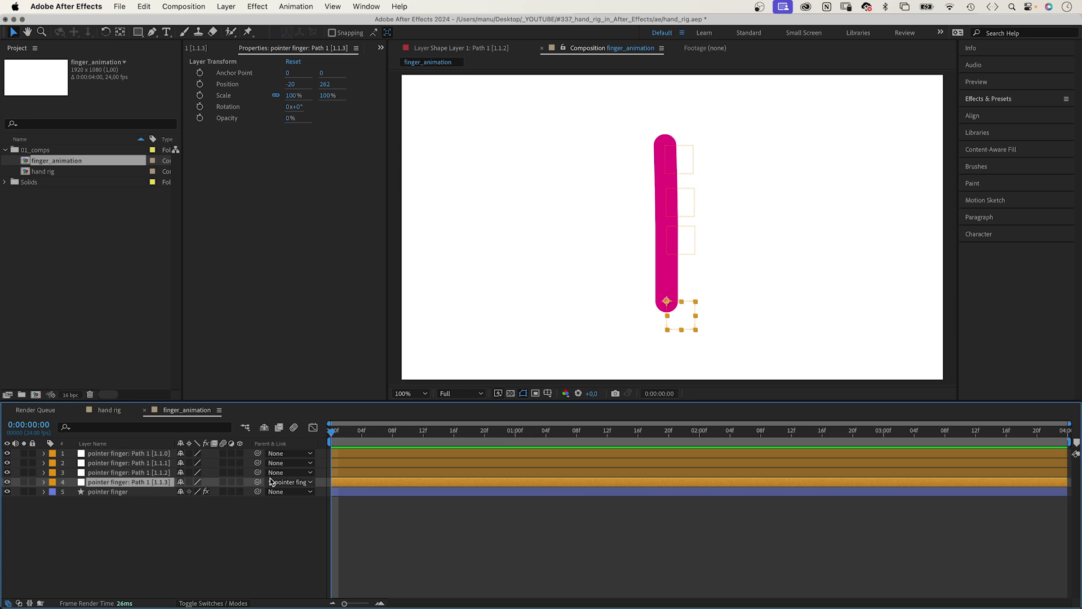
pyautogui.moveTo(222, 475); pyautogui.dragTo(153, 483)
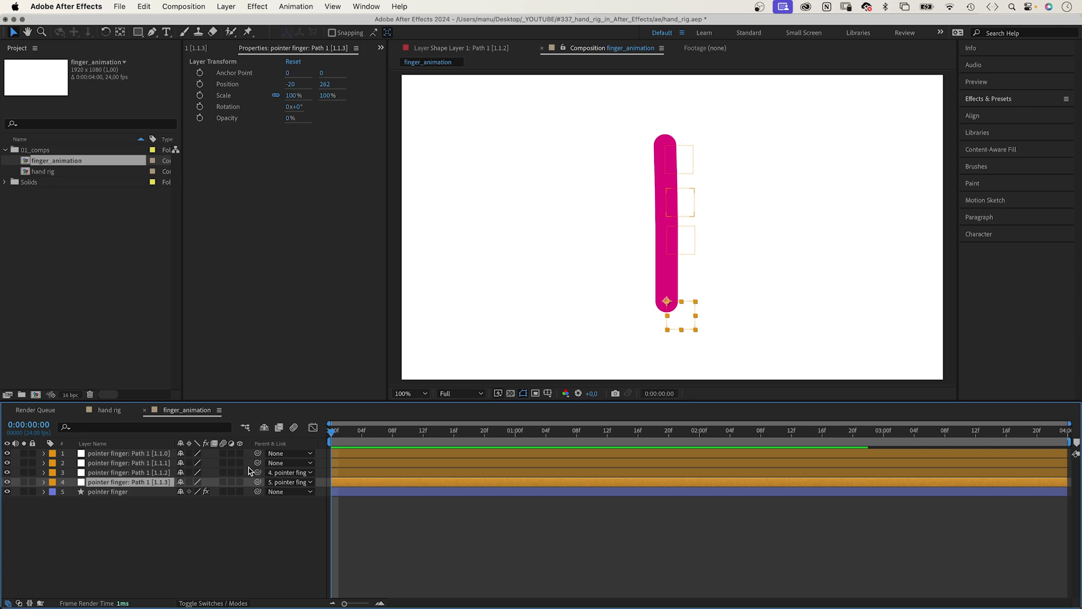
pyautogui.moveTo(258, 462); pyautogui.dragTo(159, 473)
# Show Rotation on the [1.1.3], [1.1.2] and [1.1.1] segments to confirm 0°
pyautogui.press('r')
pyautogui.click(135, 472)
pyautogui.press('r')
pyautogui.click(135, 463)
pyautogui.press('r')
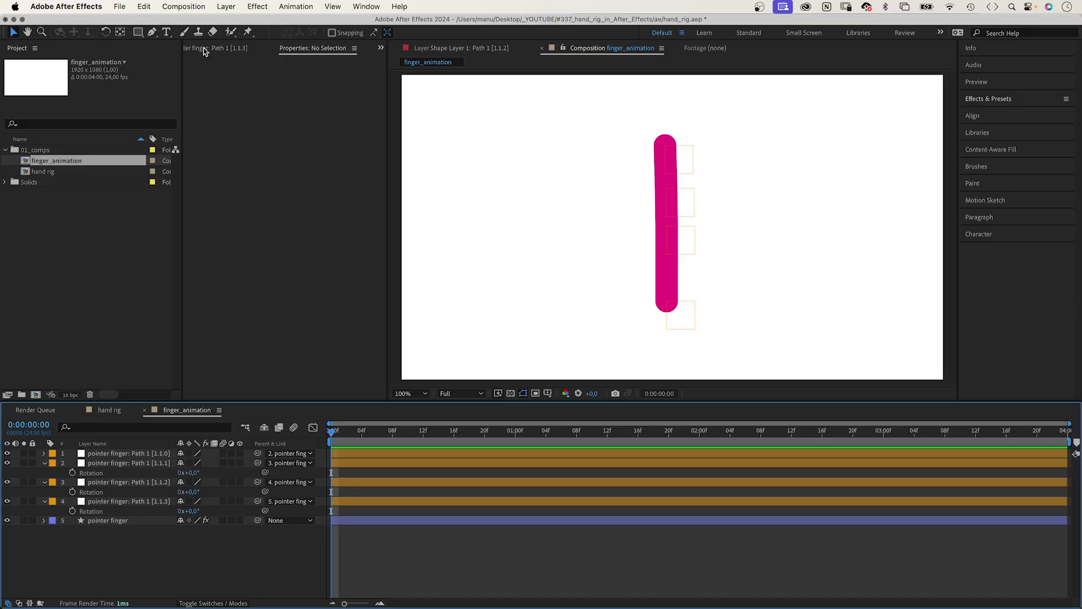
# Create a new Null Object layer named CONTROLS
pyautogui.click(226, 7)
pyautogui.moveTo(231, 28)
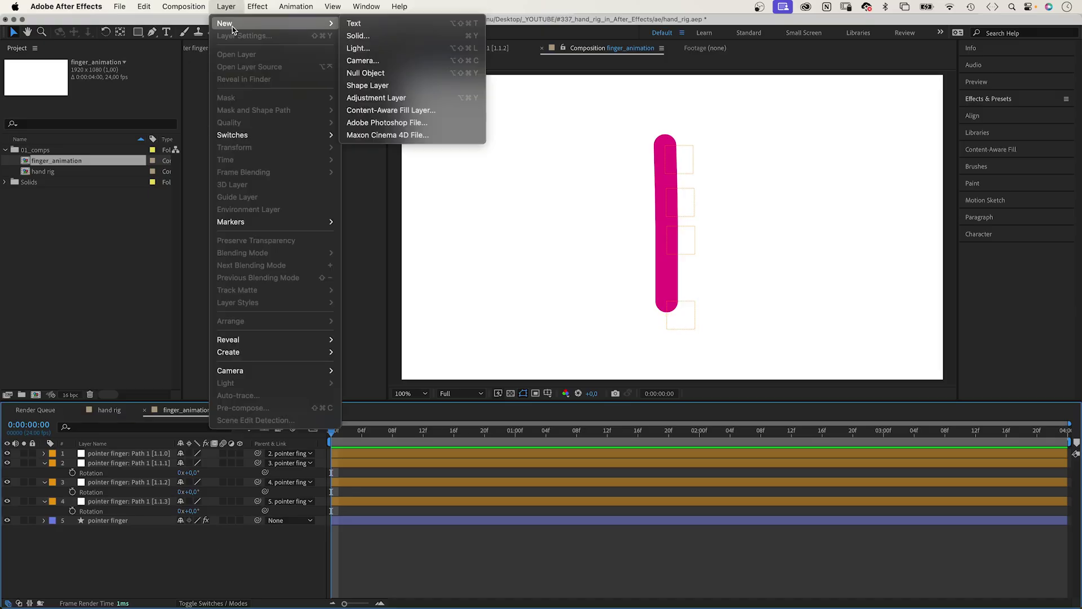
pyautogui.click(356, 73)
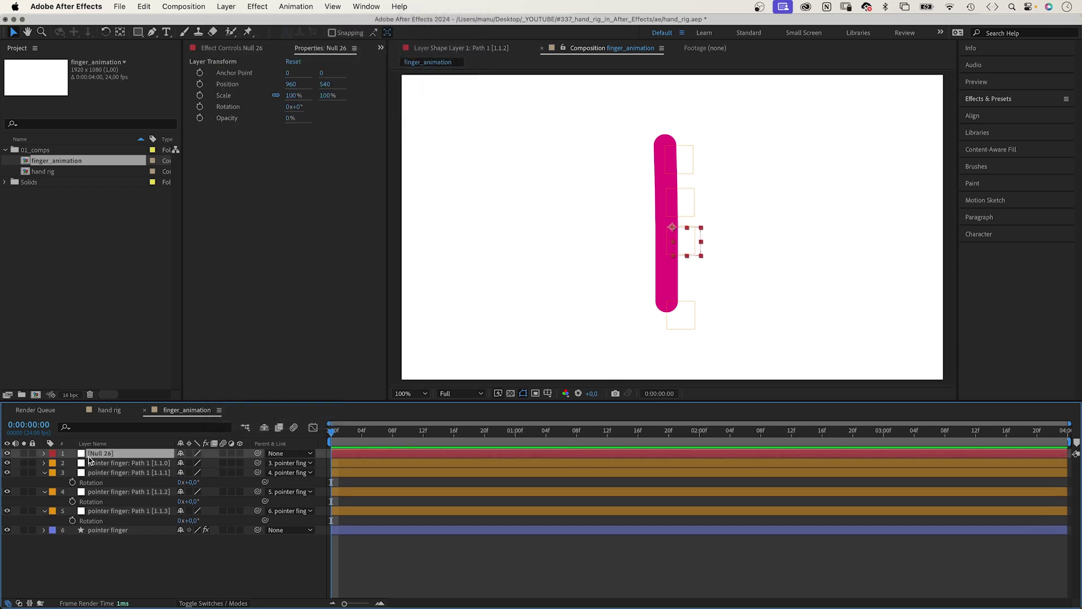
pyautogui.press('Return')
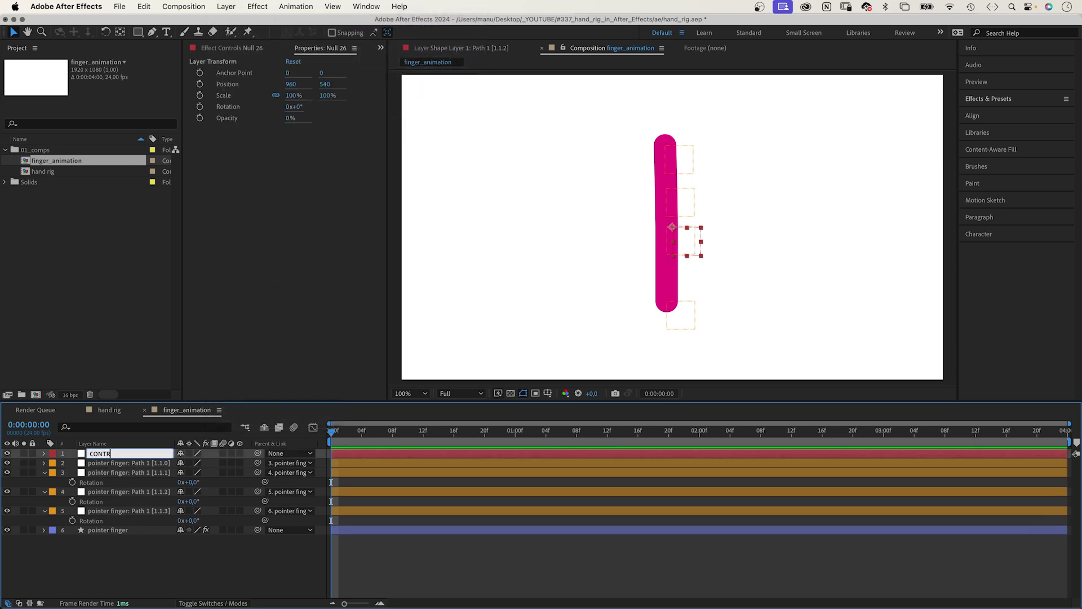
pyautogui.press('Return')
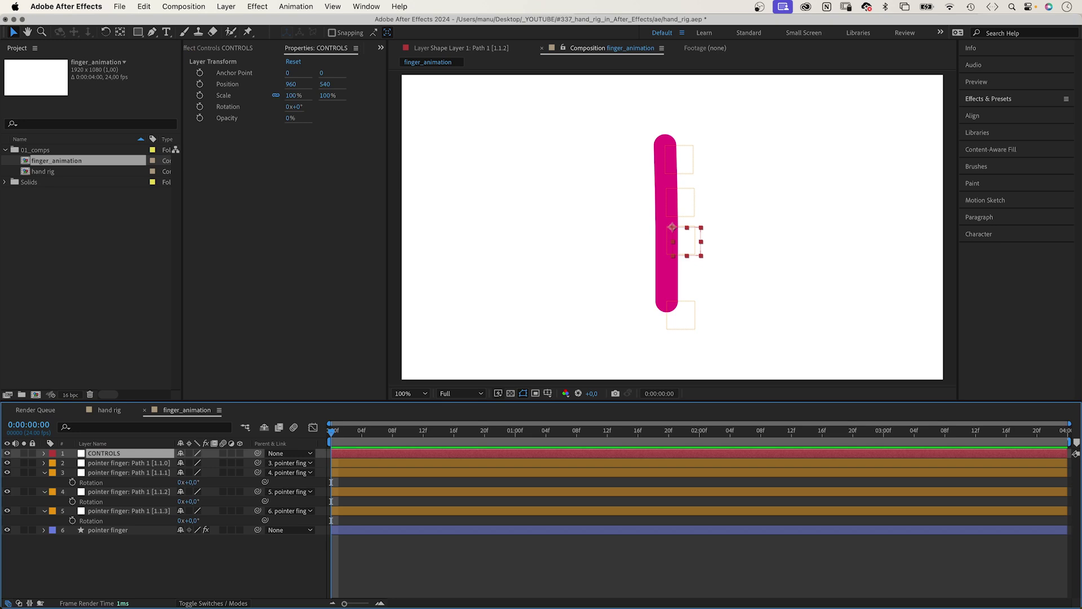
# Add a Slider Control effect to CONTROLS and rename it 'pointer finger'
pyautogui.click(226, 6)
pyautogui.moveTo(257, 5)
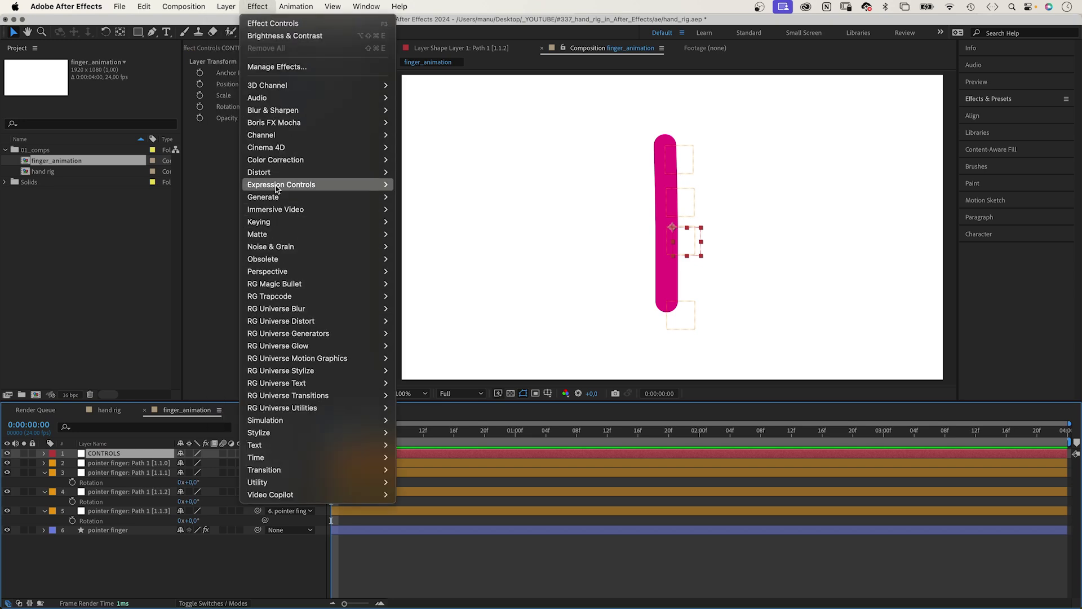
pyautogui.moveTo(297, 190)
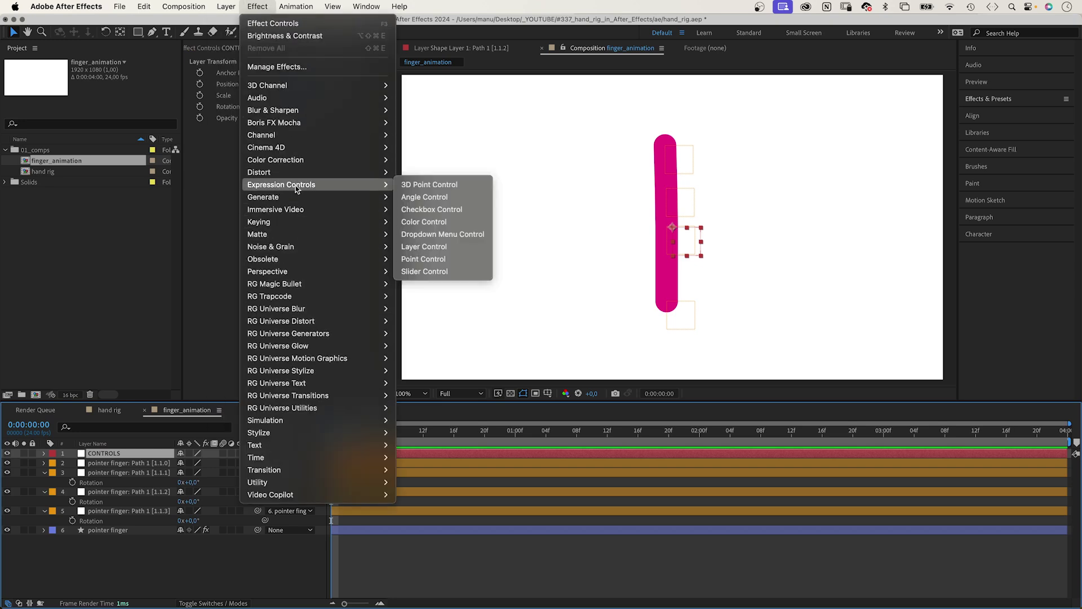
pyautogui.click(436, 272)
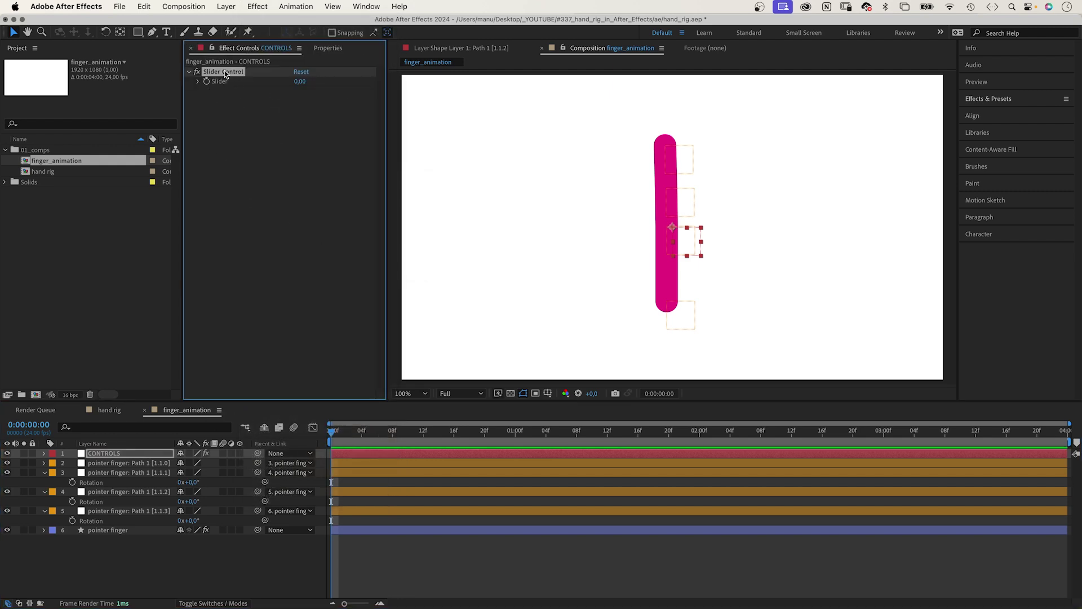
pyautogui.press('Return')
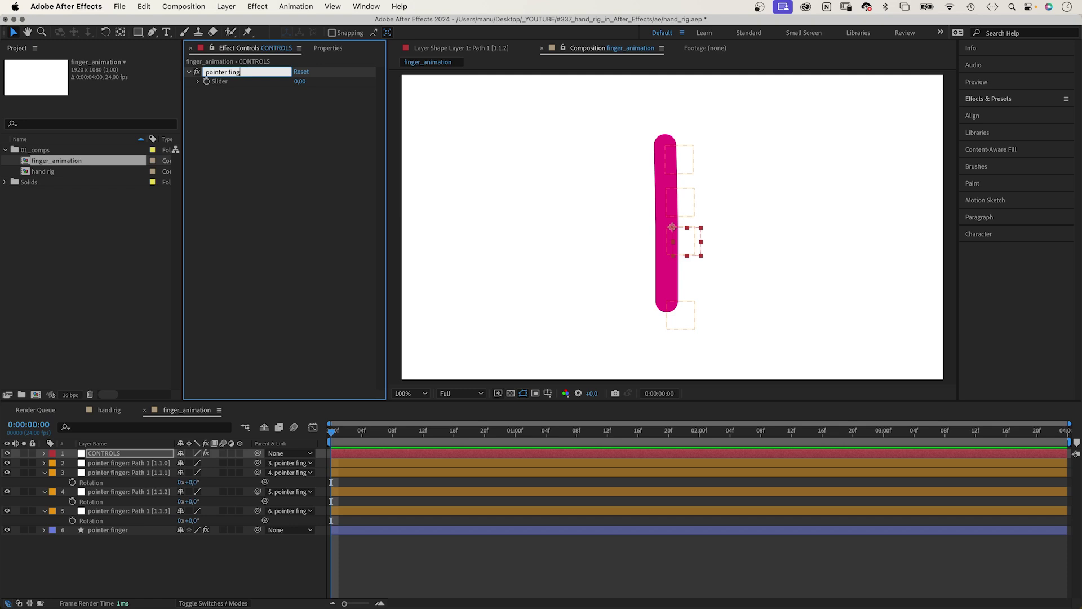
pyautogui.press('Return')
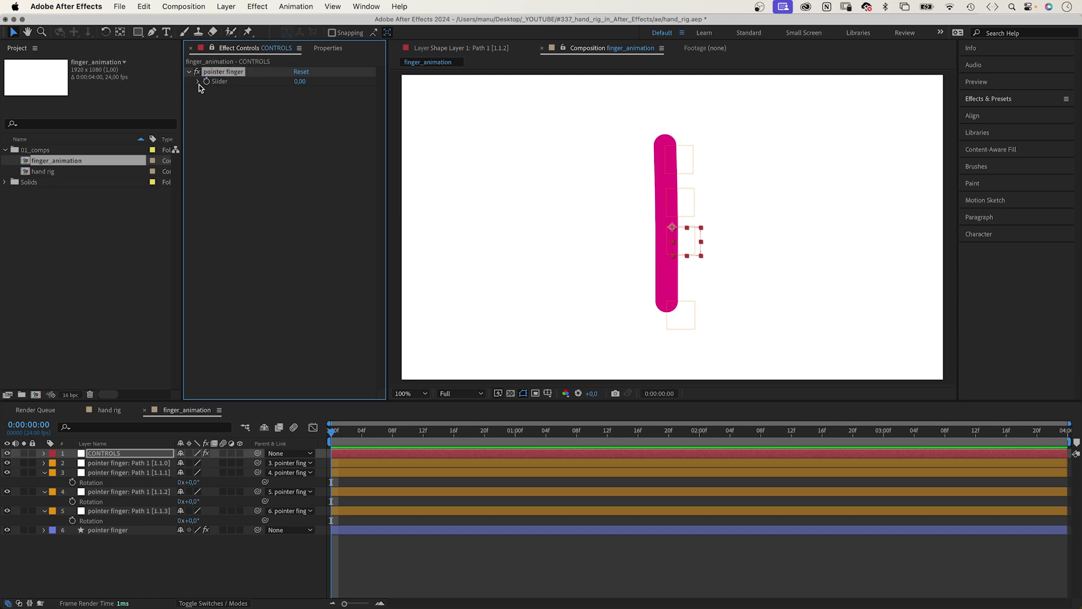
# Add a Rotation expression on [1.1.3] pick-whipped to the pointer finger slider as fingerRotation
pyautogui.click(121, 513)
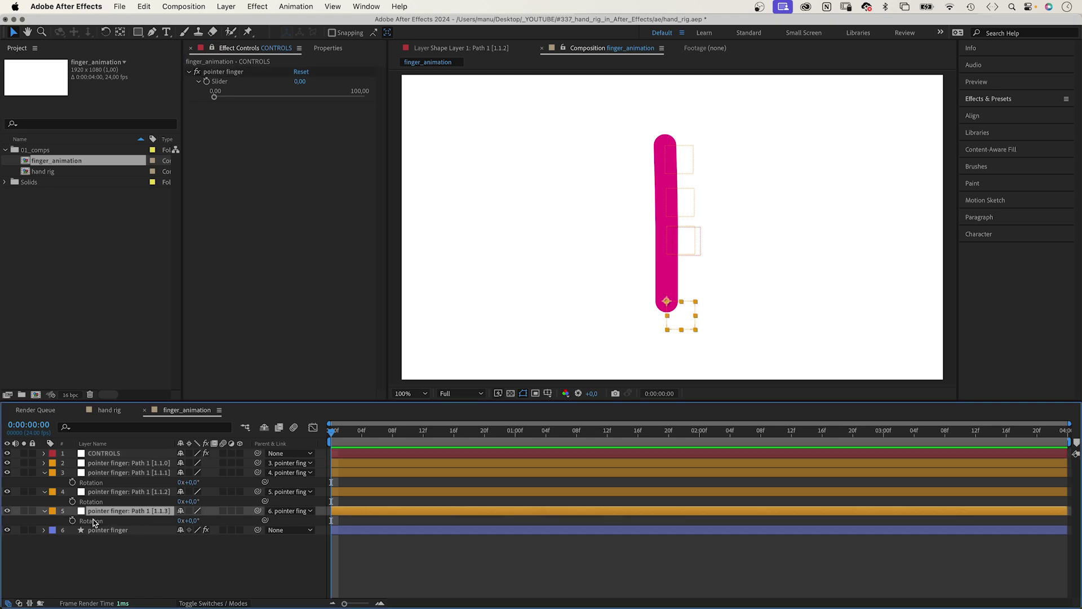
pyautogui.keyDown('alt'); pyautogui.click(73, 521); pyautogui.keyUp('alt')
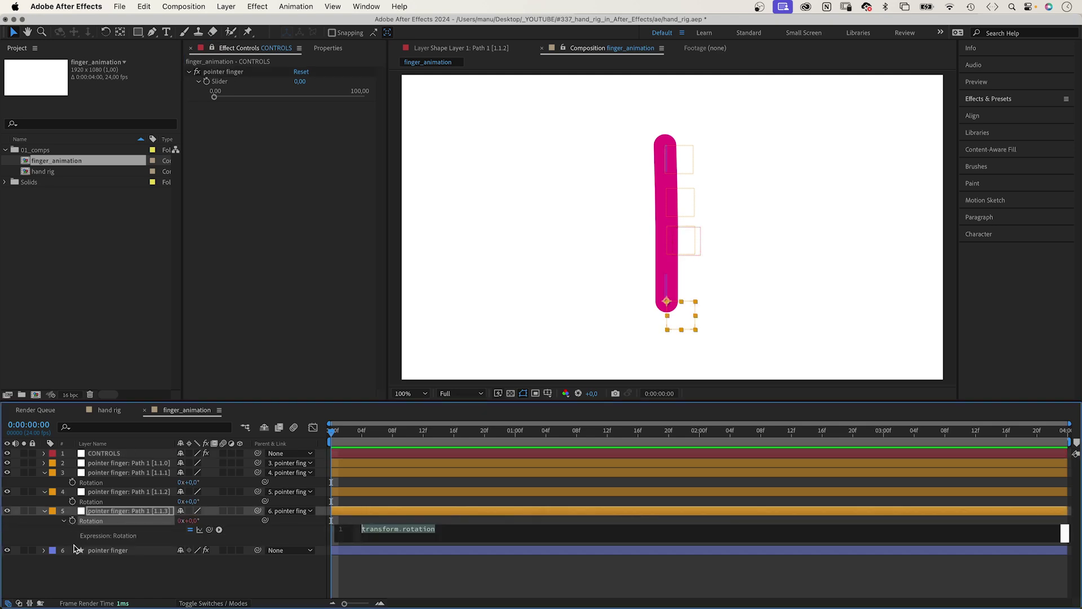
pyautogui.write('fingerRotation =')
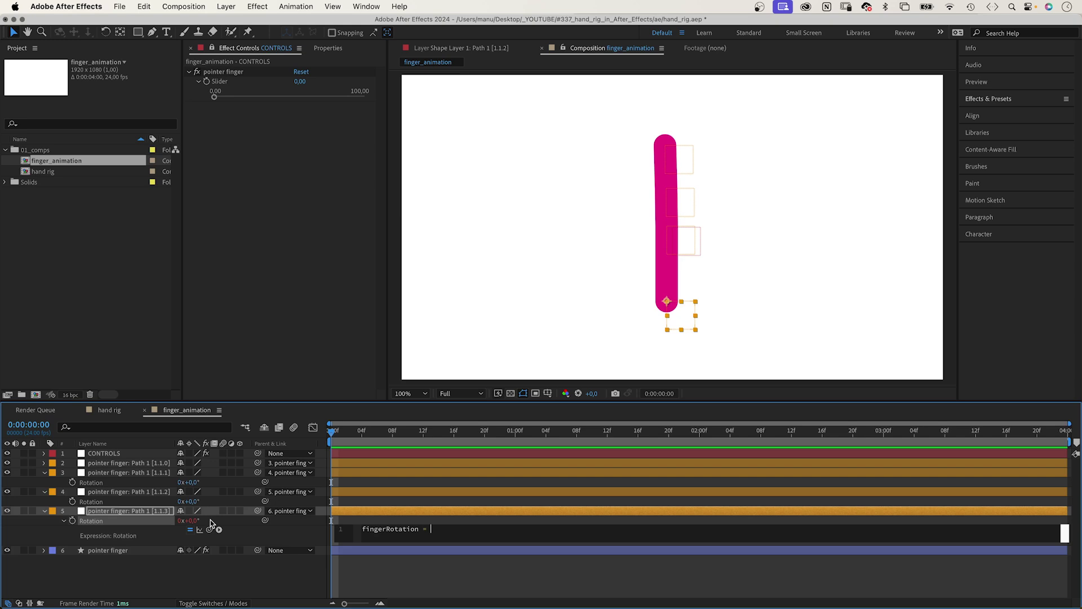
pyautogui.moveTo(209, 531); pyautogui.dragTo(260, 300)
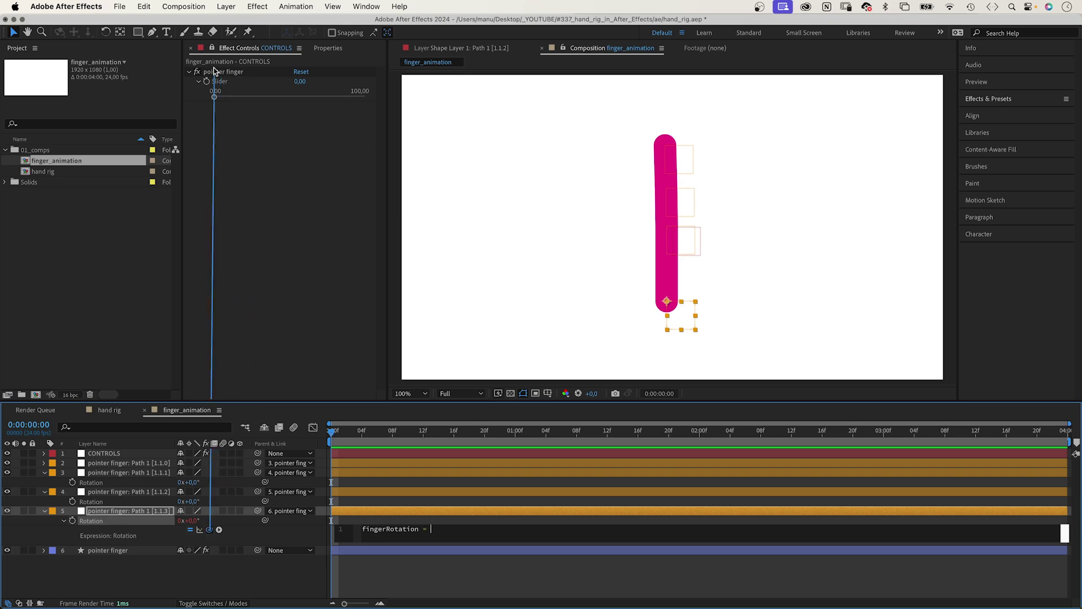
pyautogui.moveTo(214, 70); pyautogui.dragTo(217, 82)
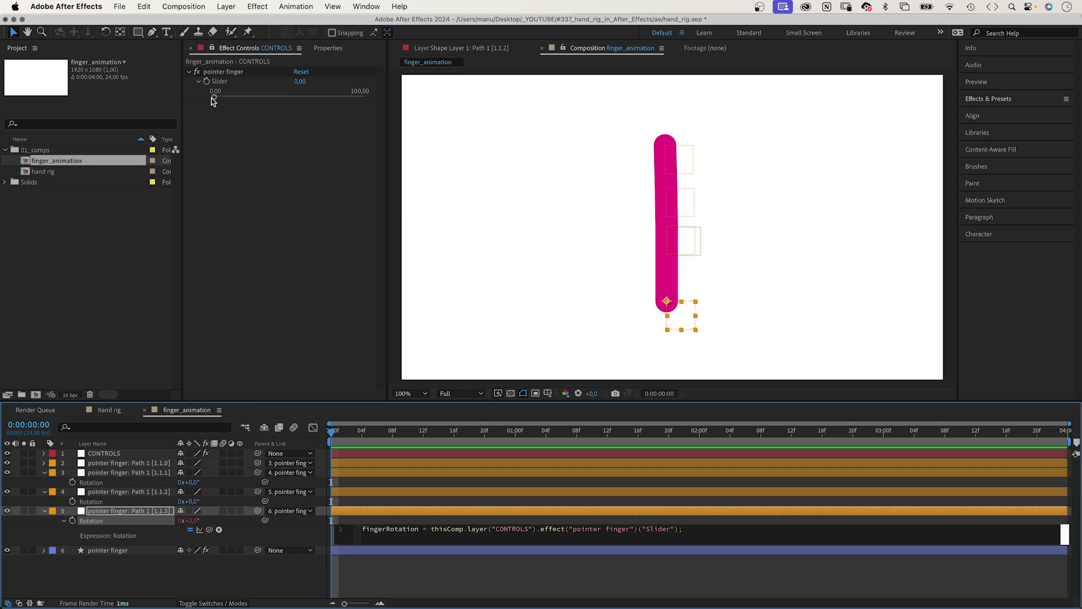
# Add a second expression line: linear(fingerRotation, 0, 100, 0, -20)
pyautogui.press('Return')
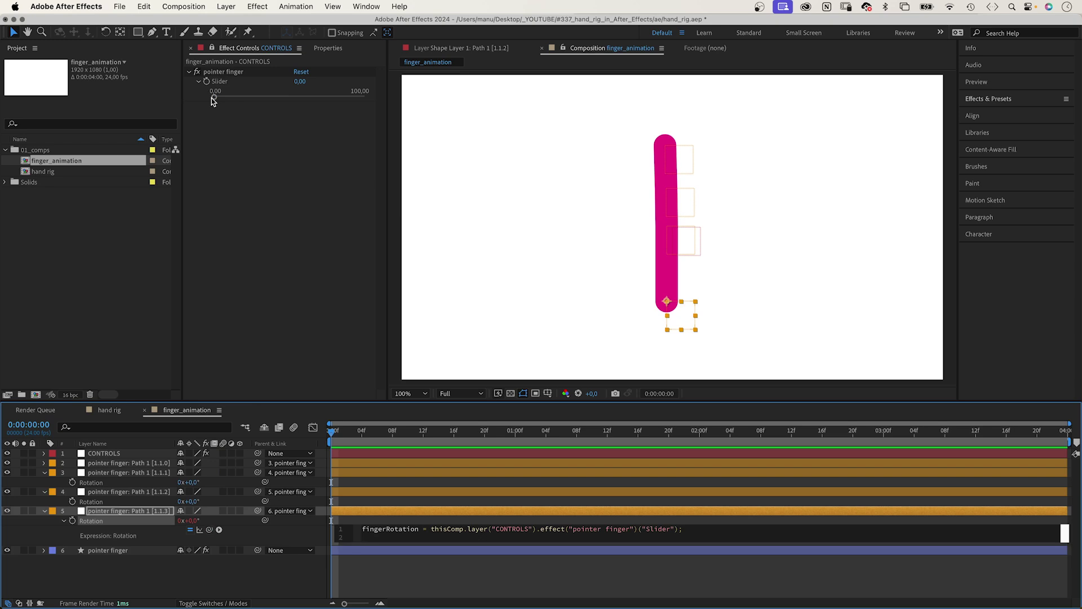
pyautogui.write('linear')
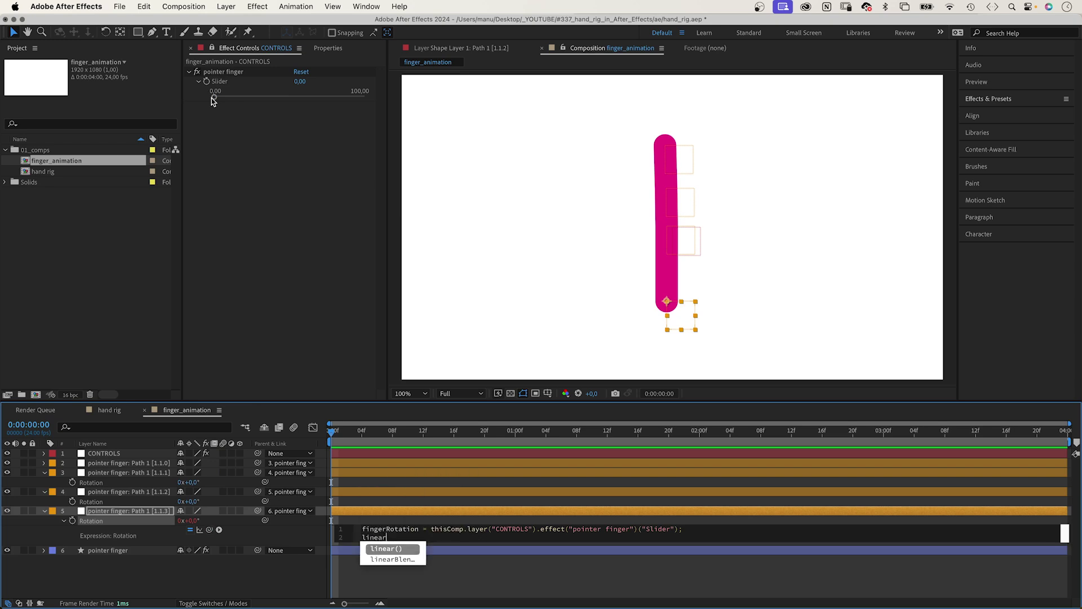
pyautogui.write('(f')
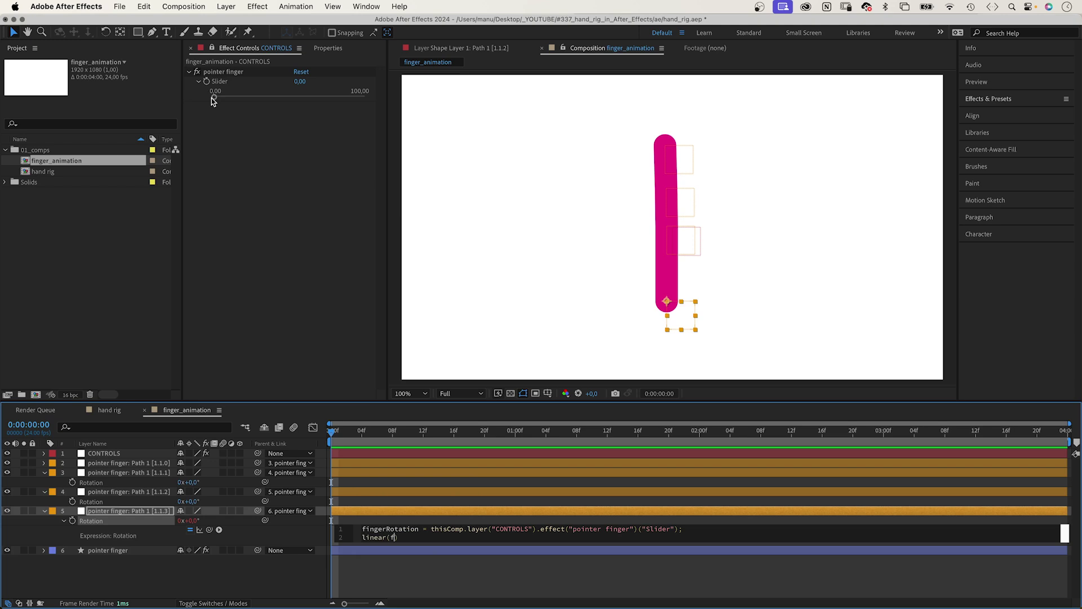
pyautogui.write('inger')
pyautogui.press('Down')
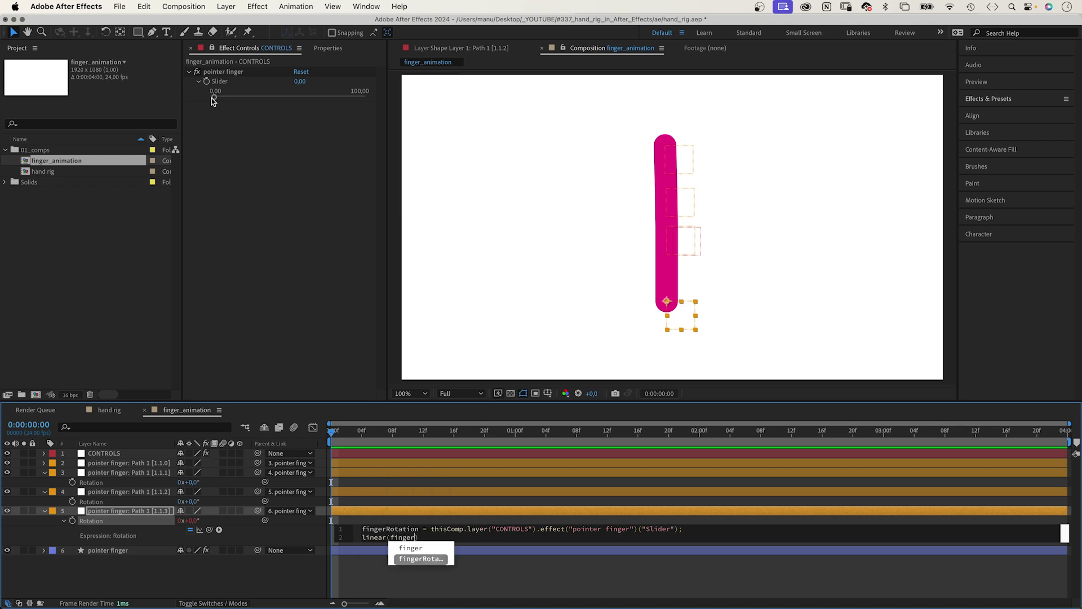
pyautogui.press('Return')
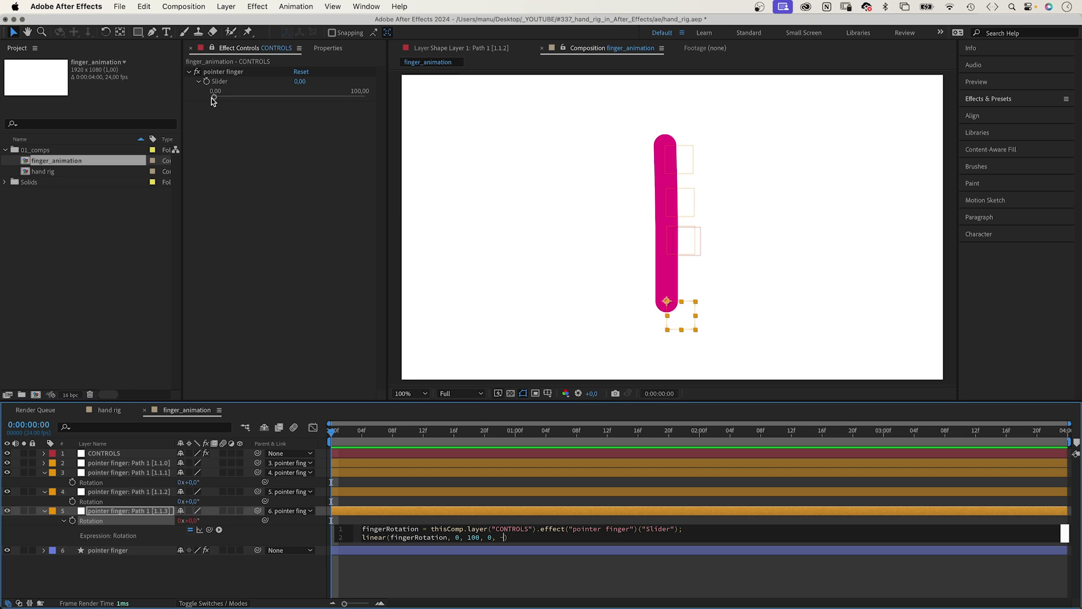
# Commit the [1.1.3] expression and test that the slider bends the finger
pyautogui.click(158, 587)
pyautogui.click(107, 511)
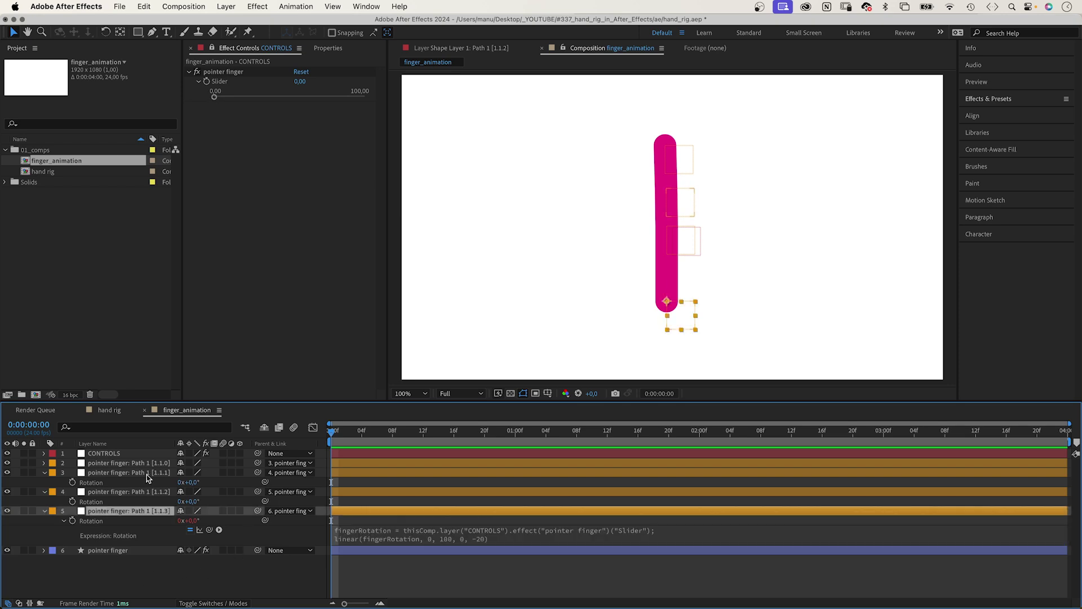
pyautogui.moveTo(215, 99)
pyautogui.mouseDown()
pyautogui.moveTo(400, 105)
pyautogui.moveTo(197, 106)
pyautogui.mouseUp()
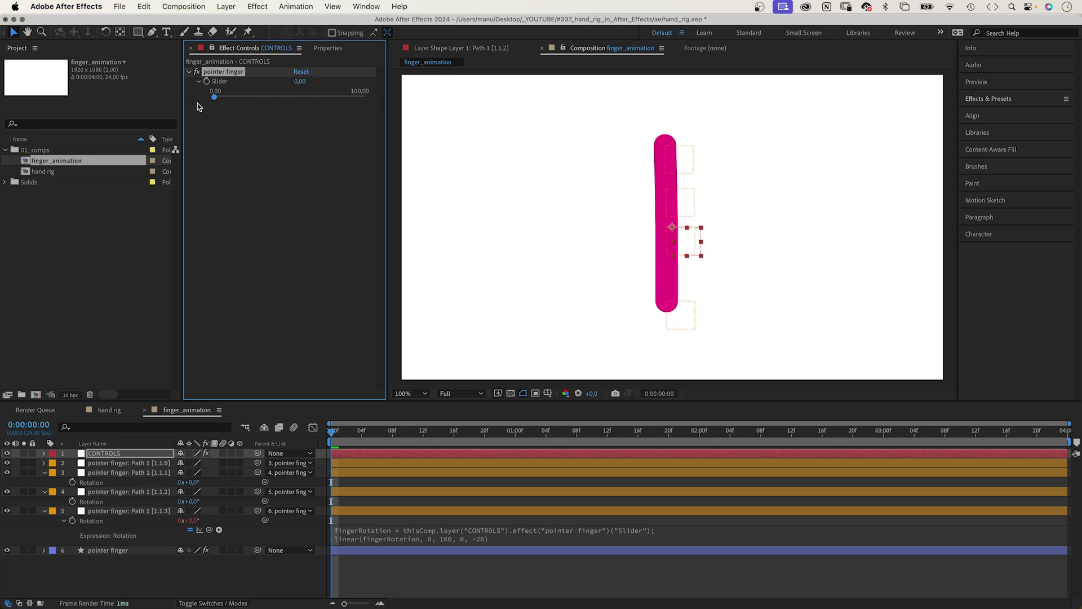
pyautogui.click(380, 543)
pyautogui.press('super+c')
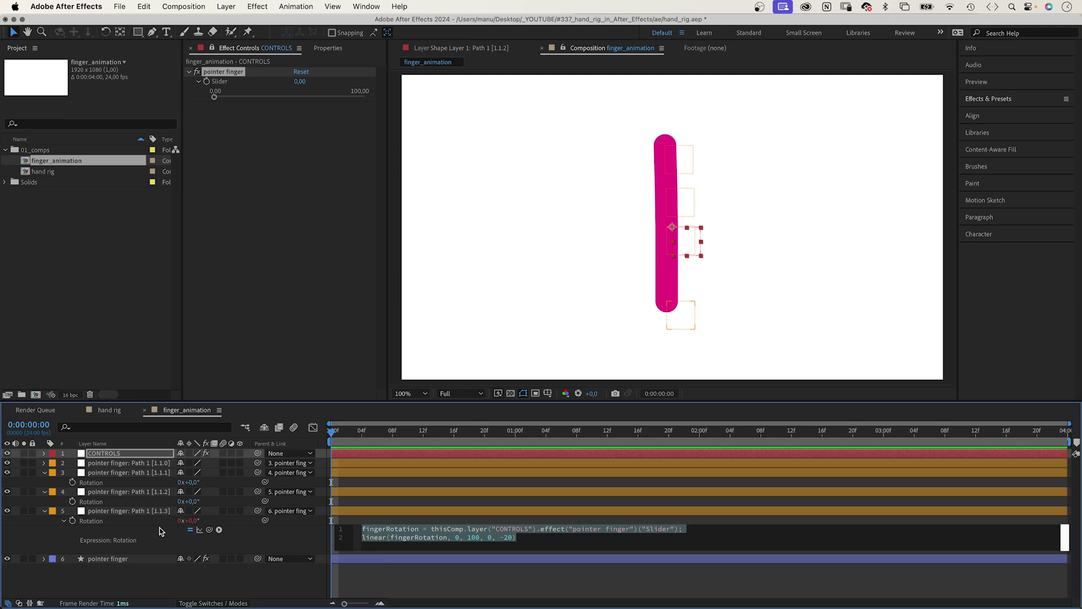
# Paste the expression onto layer 4's Rotation with -60 instead of -20, then test the slider
pyautogui.keyDown('alt'); pyautogui.click(72, 501); pyautogui.keyUp('alt')
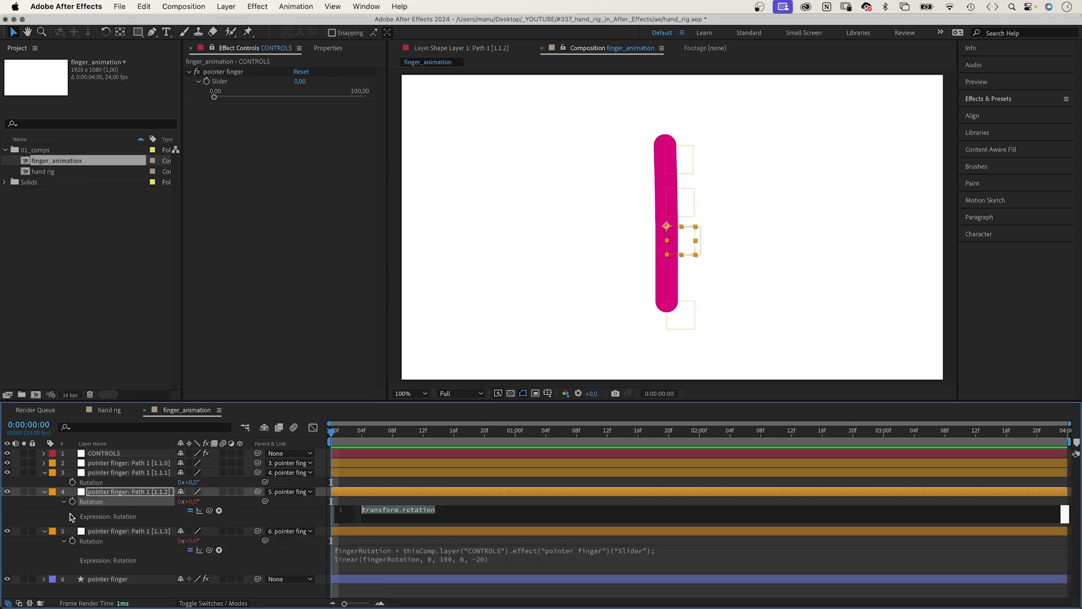
pyautogui.press('super+v')
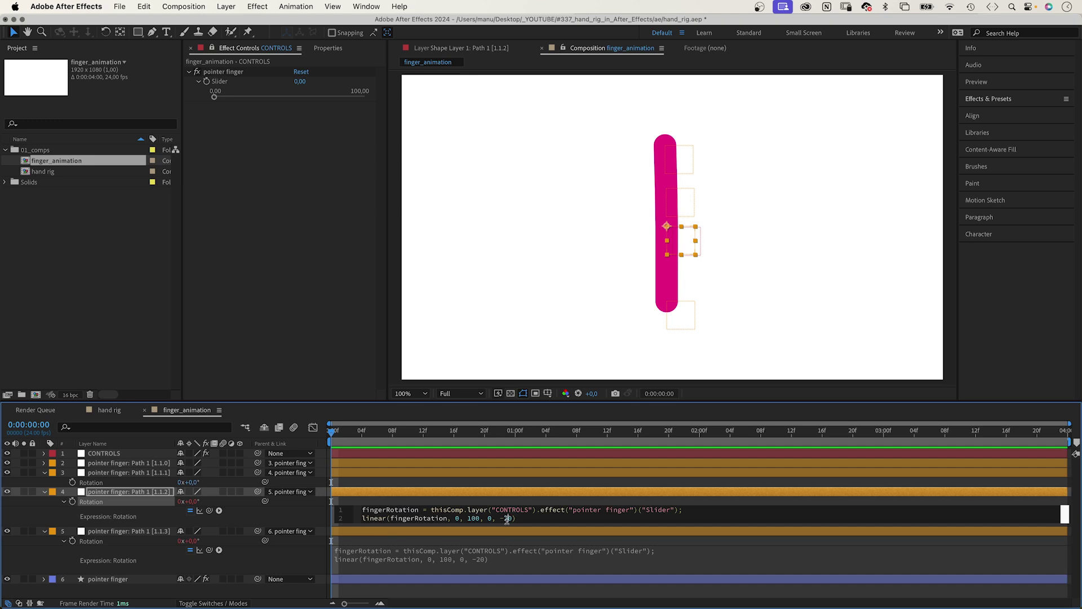
pyautogui.write('6')
pyautogui.click(47, 517)
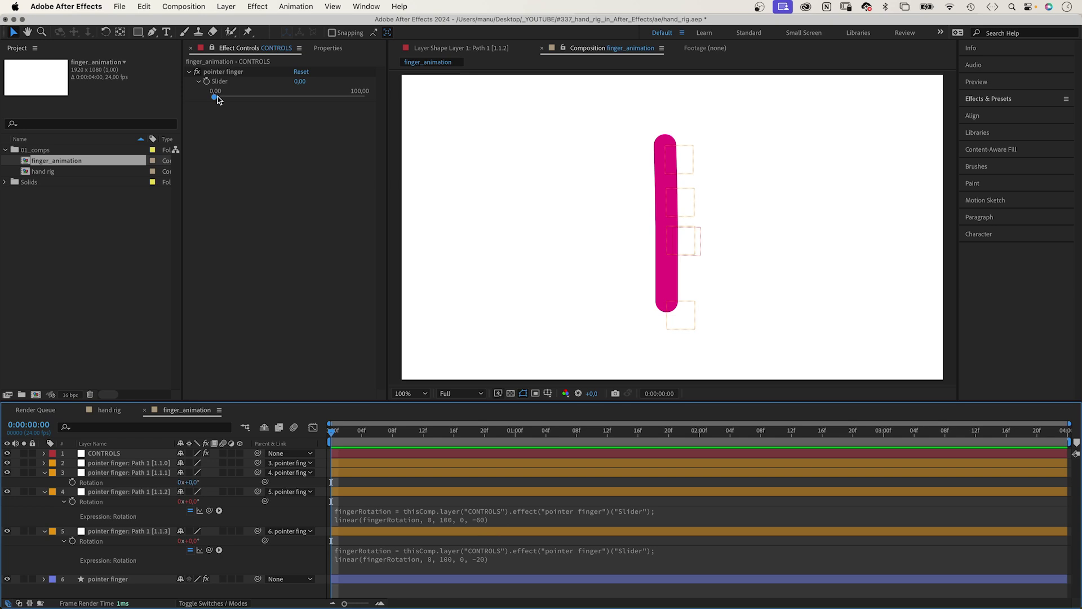
pyautogui.moveTo(219, 99)
pyautogui.mouseDown()
pyautogui.moveTo(353, 96)
pyautogui.moveTo(209, 102)
pyautogui.mouseUp()
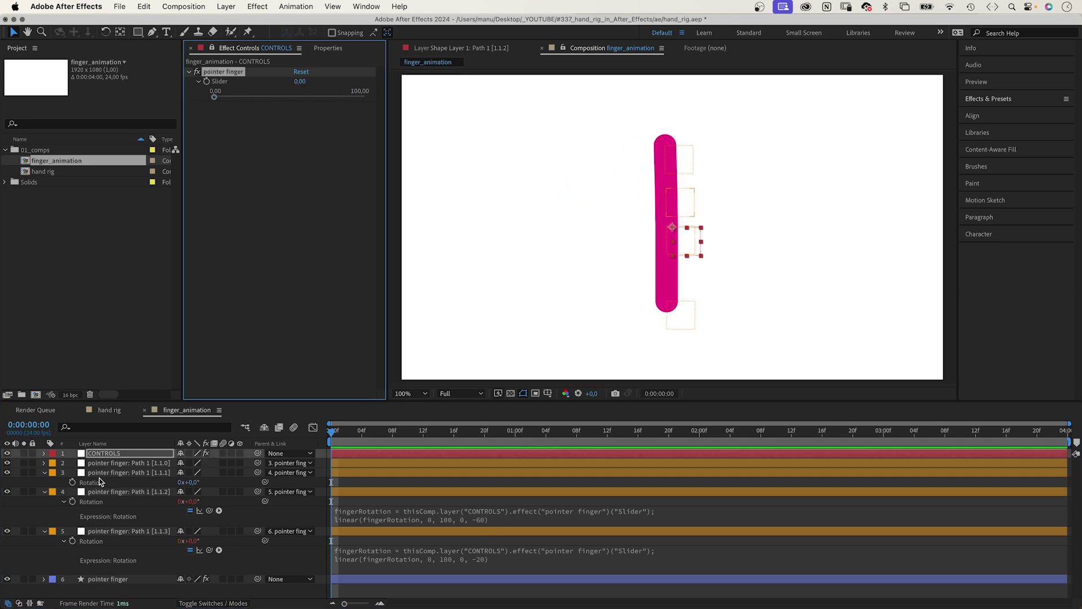
# Paste the slider-driven linear expression onto layer 3's Rotation
pyautogui.keyDown('alt'); pyautogui.click(72, 482); pyautogui.keyUp('alt')
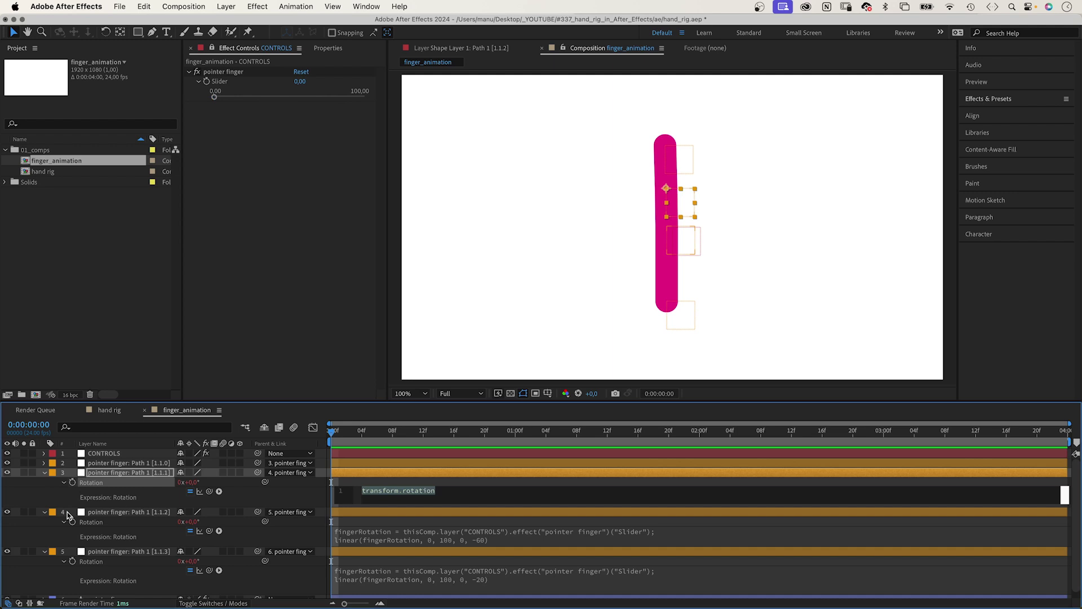
pyautogui.press('super+v')
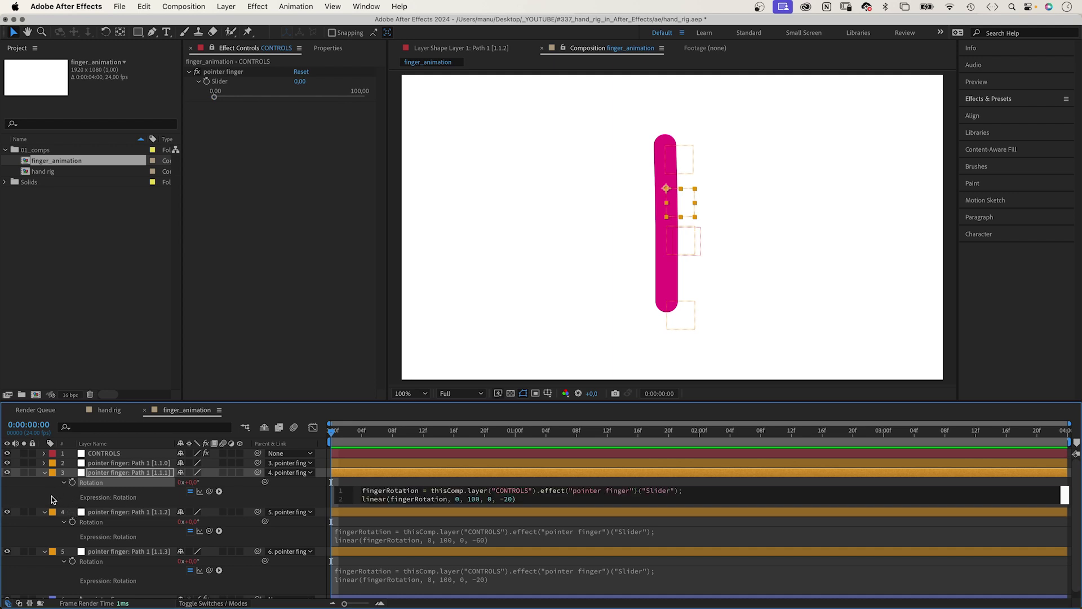
pyautogui.click(54, 501)
# Drag the CONTROLS pointer finger slider to 77,53 to curl the whole finger
pyautogui.click(121, 465)
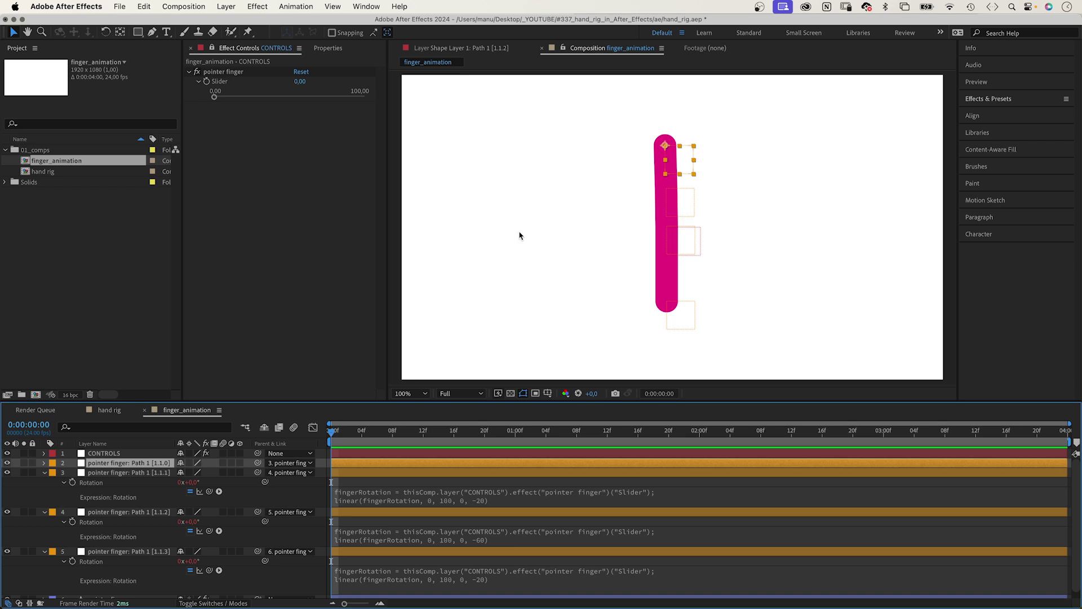
pyautogui.click(106, 454)
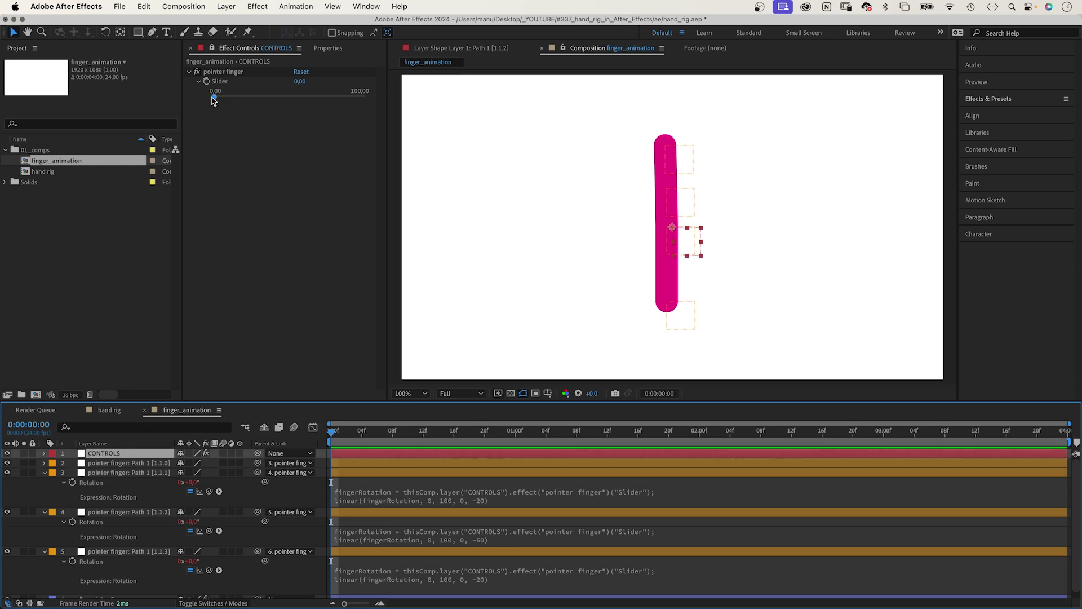
pyautogui.moveTo(213, 100); pyautogui.dragTo(360, 106)
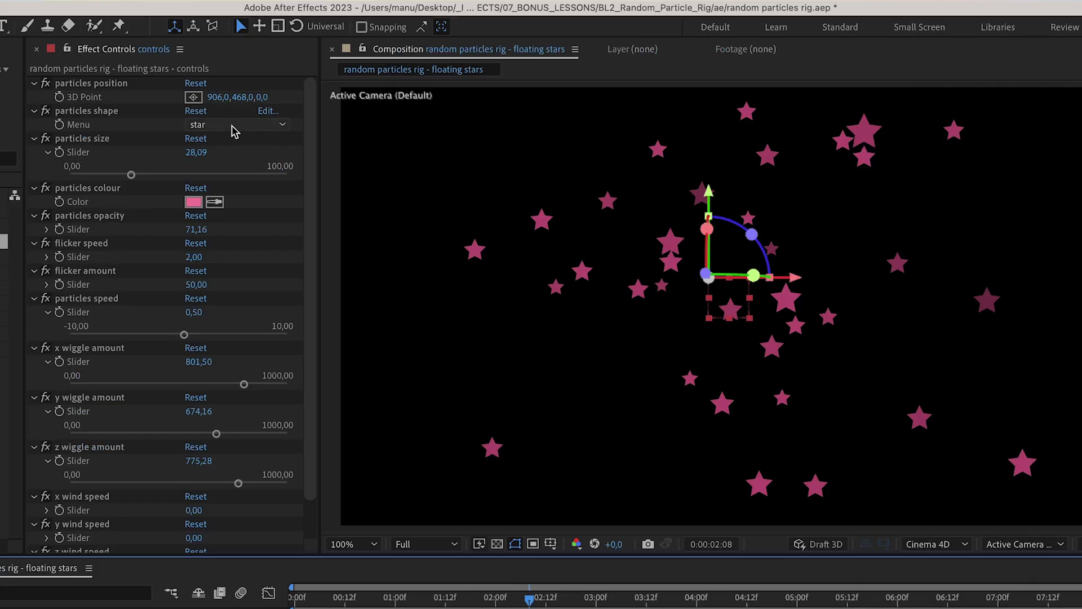
# Set the particle shape menu to ellipse
pyautogui.click(232, 124)
pyautogui.click(223, 143)
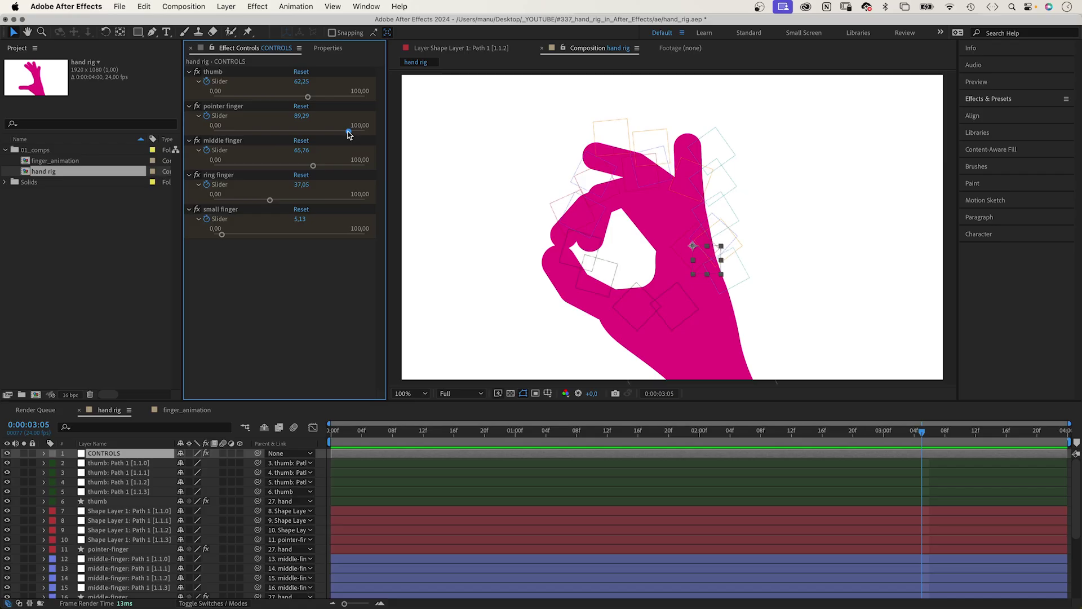
# Re-pose the pointer, middle, ring and small finger sliders, setting the middle finger to 52,81
pyautogui.moveTo(351, 135)
pyautogui.mouseDown()
pyautogui.moveTo(270, 138)
pyautogui.moveTo(356, 134)
pyautogui.mouseUp()
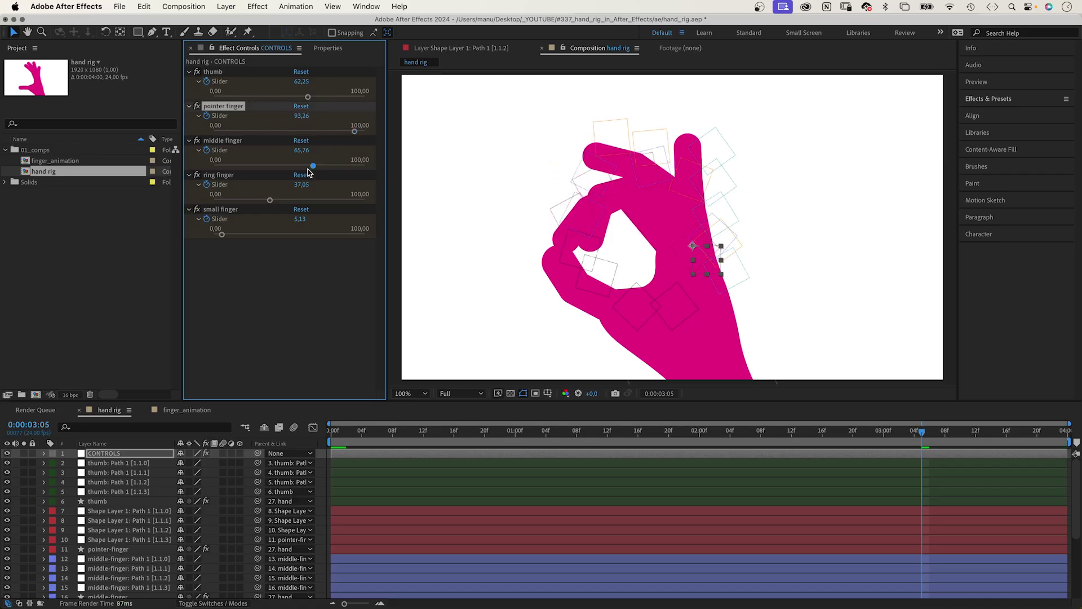
pyautogui.moveTo(312, 167); pyautogui.dragTo(270, 200)
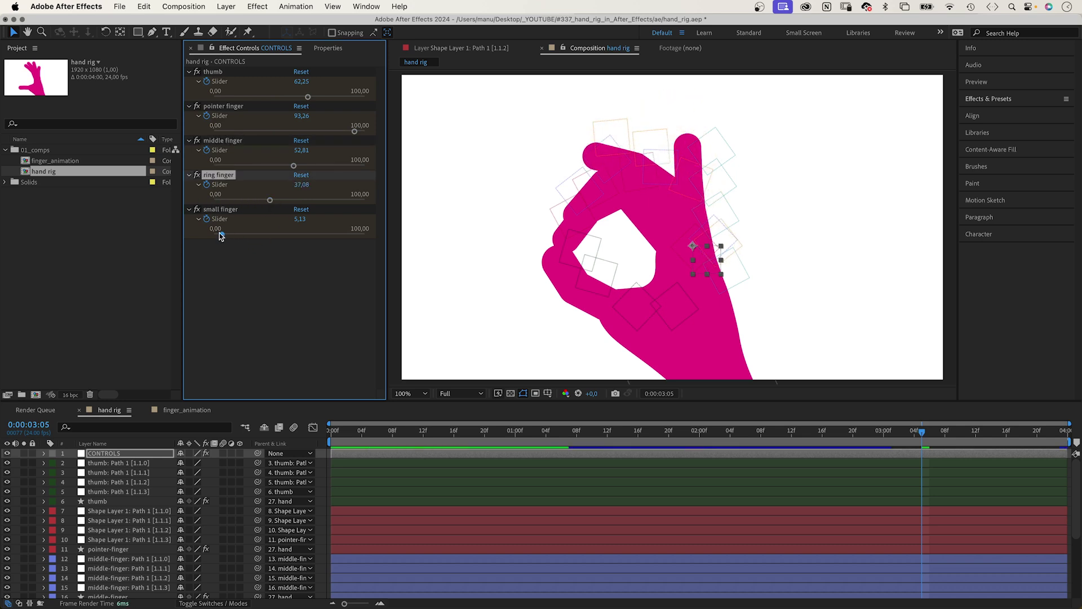
pyautogui.moveTo(223, 235)
pyautogui.mouseDown()
pyautogui.moveTo(290, 235)
pyautogui.moveTo(208, 236)
pyautogui.mouseUp()
# Reveal the thumb [1.1.3] rotation expression linear(fingerRotation,0,100,-35,0)
pyautogui.click(107, 492)
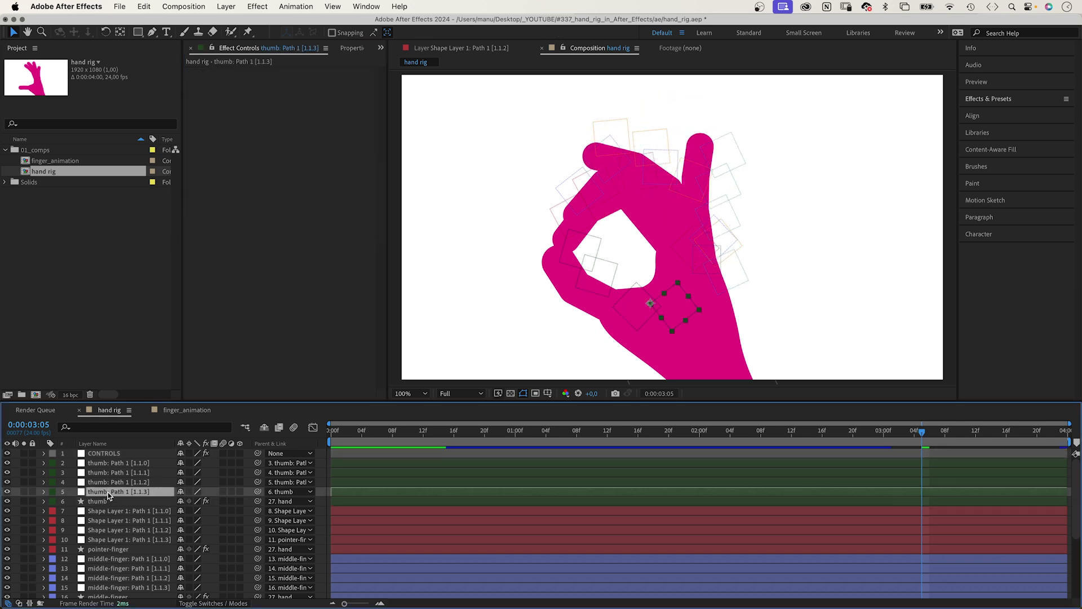
pyautogui.press('e')
pyautogui.press('e')
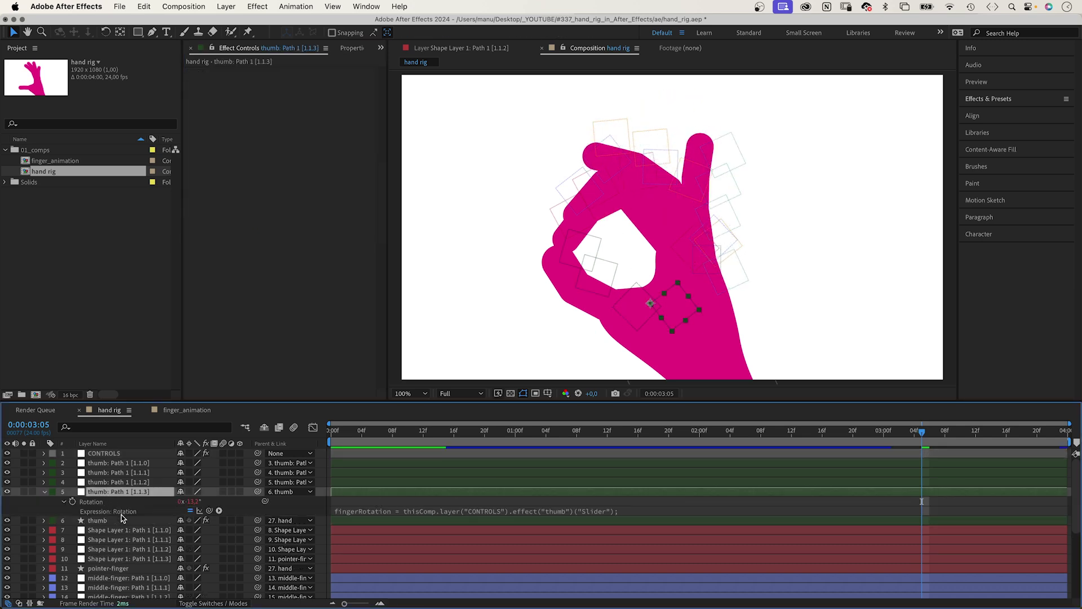
pyautogui.click(425, 512)
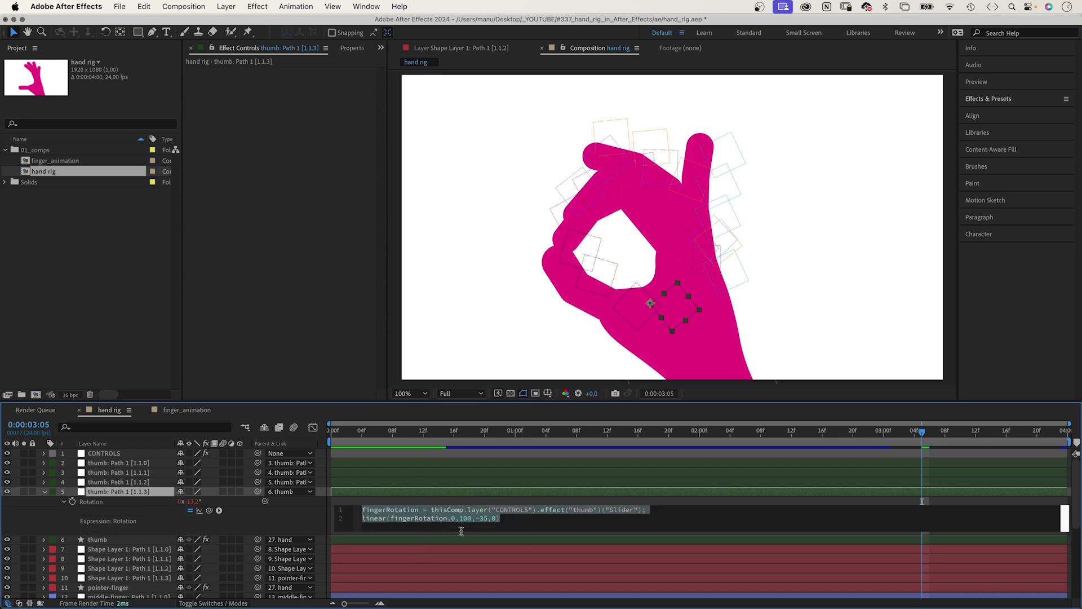
pyautogui.click(486, 530)
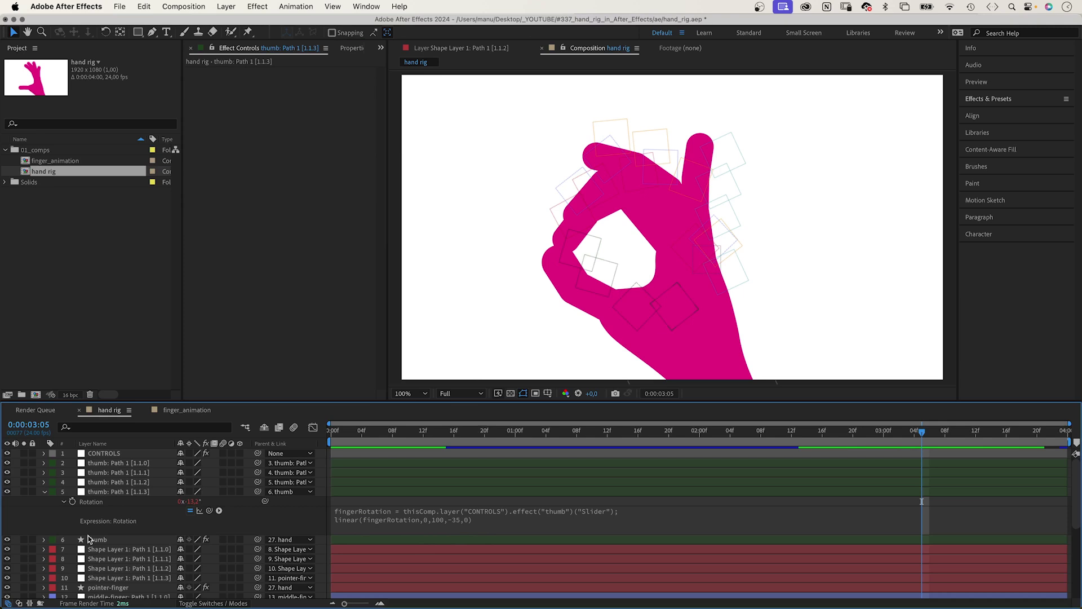
# Scrub the hand layer's Rotation from -25° to about -38° to tilt the whole hand
pyautogui.scroll(-5, 88, 536)
pyautogui.click(90, 593)
pyautogui.press(',')
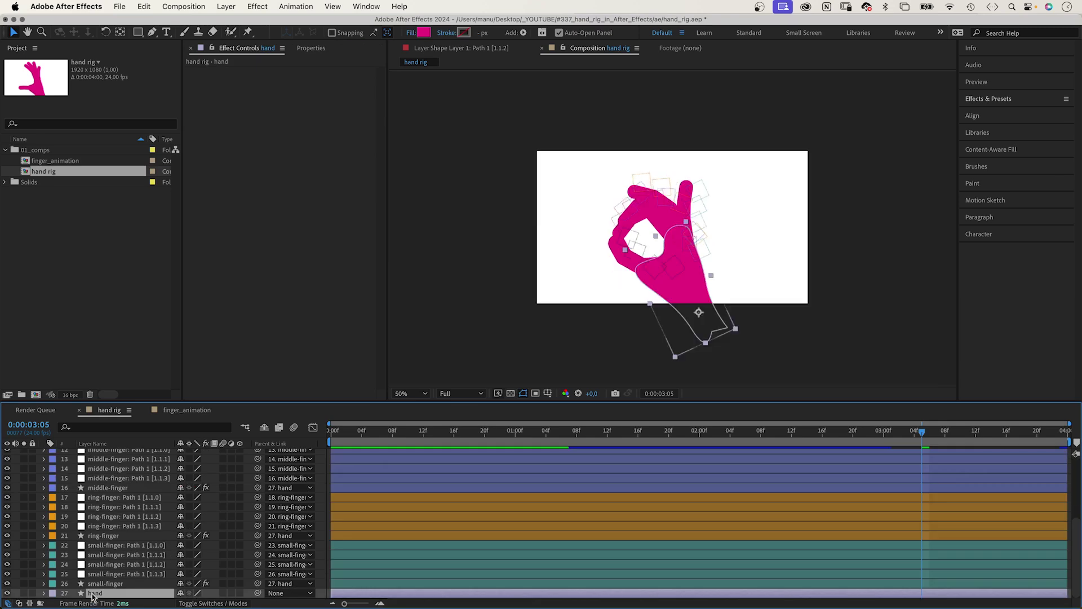
pyautogui.click(99, 584)
pyautogui.keyDown('super'); pyautogui.click(100, 536); pyautogui.keyUp('super')
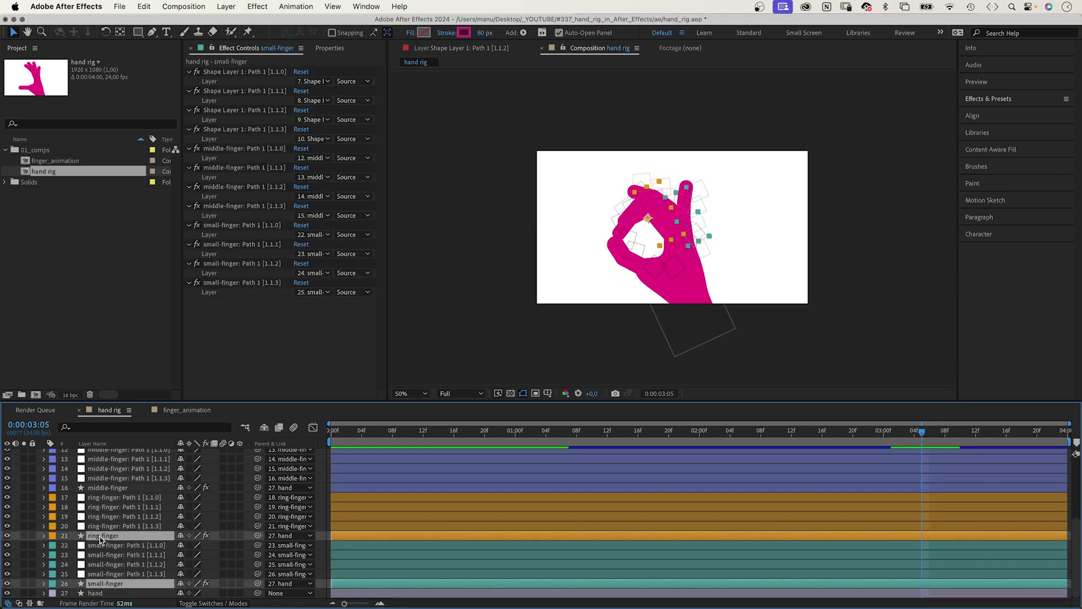
pyautogui.keyDown('super'); pyautogui.click(106, 488); pyautogui.keyUp('super')
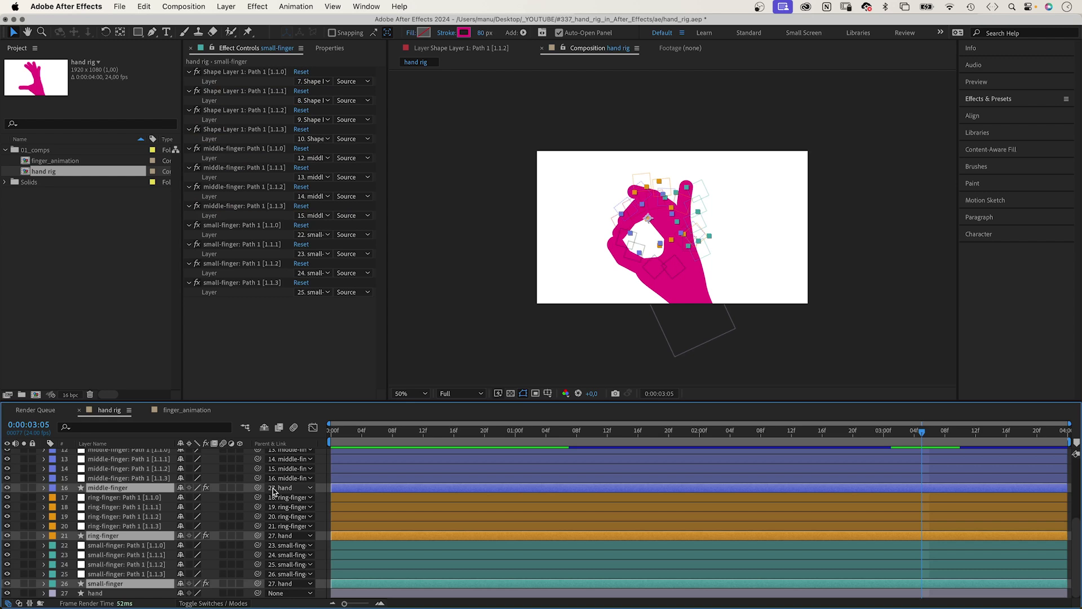
pyautogui.click(99, 594)
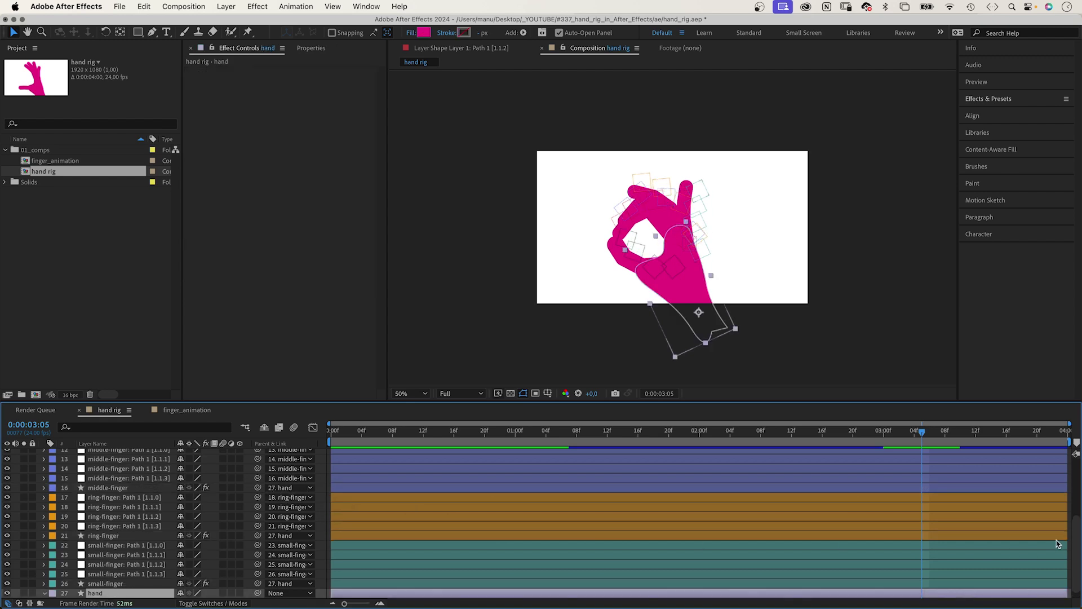
pyautogui.press('r')
pyautogui.moveTo(199, 599)
pyautogui.mouseDown()
pyautogui.moveTo(207, 596)
pyautogui.moveTo(182, 594)
pyautogui.moveTo(198, 592)
pyautogui.mouseUp()
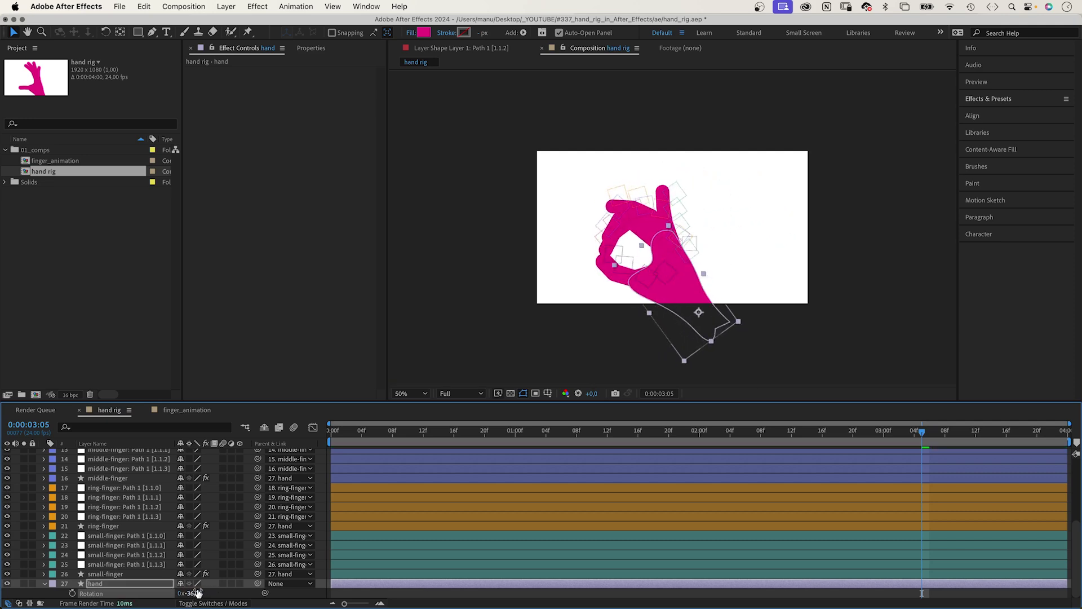
# Show the keyframed CONTROLS sliders and preview the hand animation from the first frame
pyautogui.scroll(6, 699, 524)
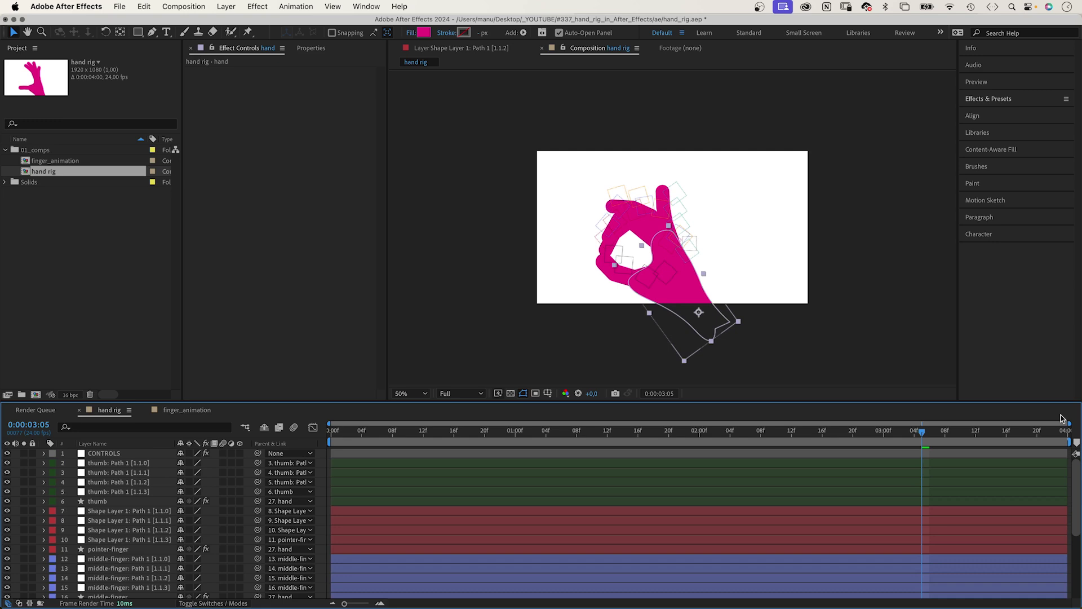
pyautogui.press('super+a')
pyautogui.press('u')
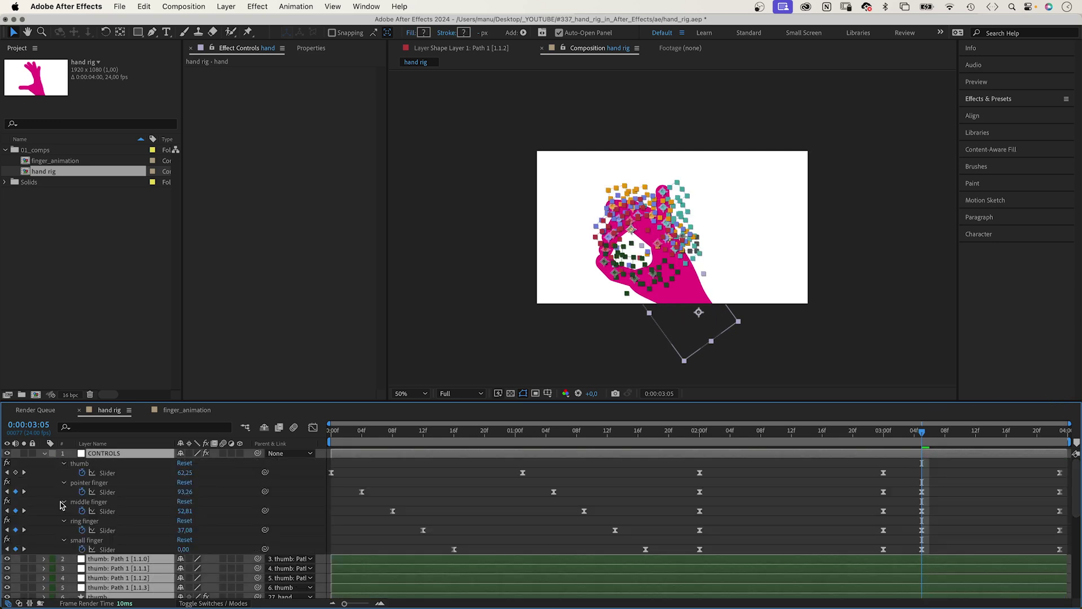
pyautogui.press('Home')
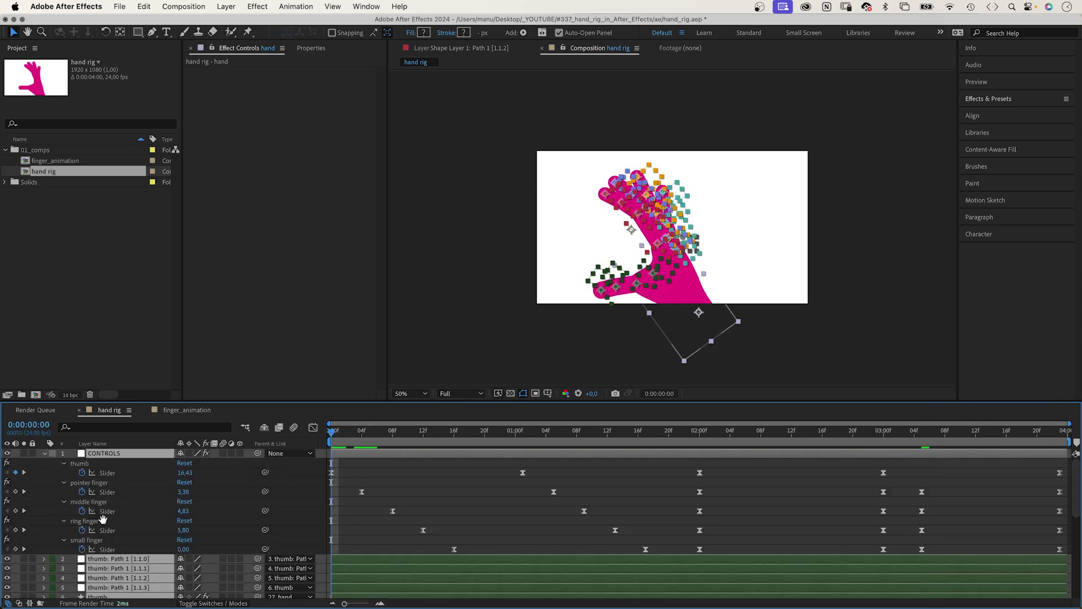
pyautogui.press('space')
pyautogui.press('/')
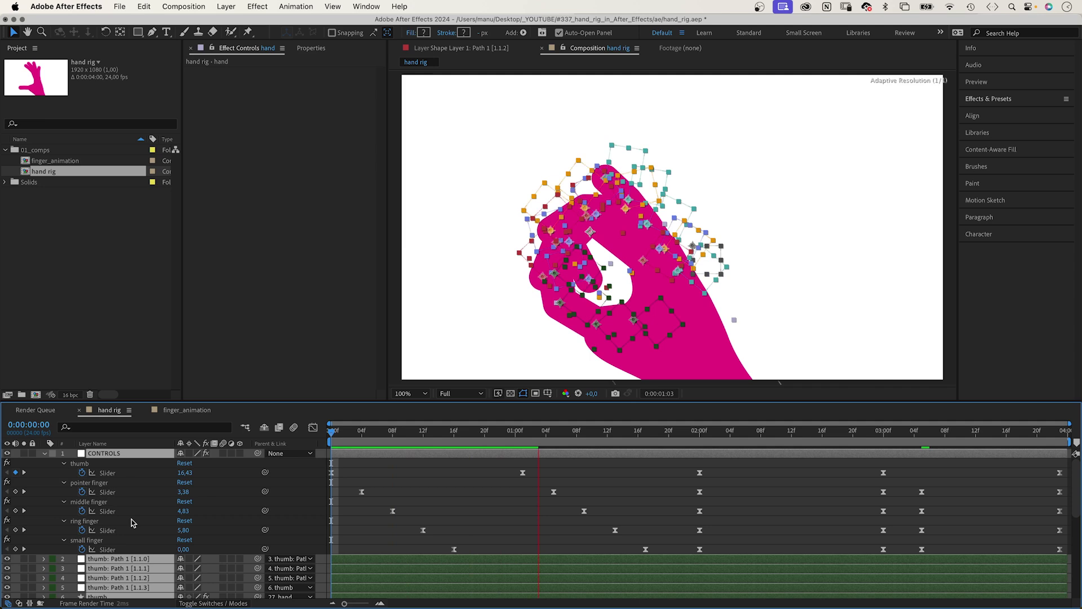